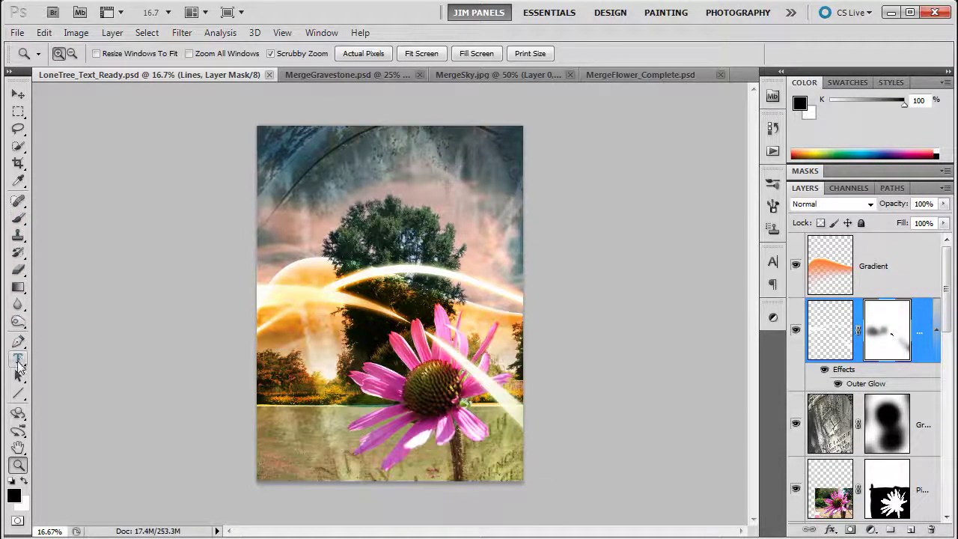
# - Add the text "Growth" in Palace Script MT at 415 pt over the pink sky beside the tree
pyautogui.click(19, 360)
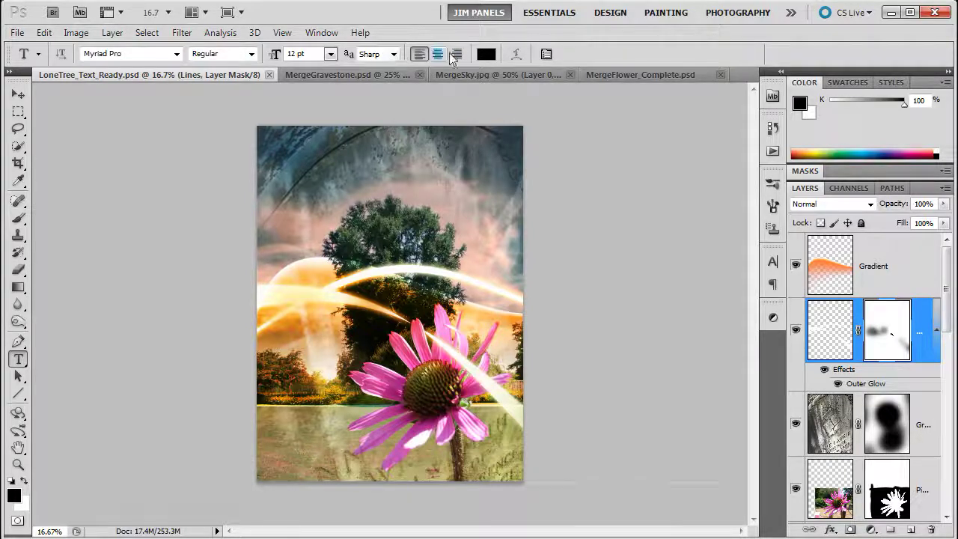
pyautogui.click(178, 54)
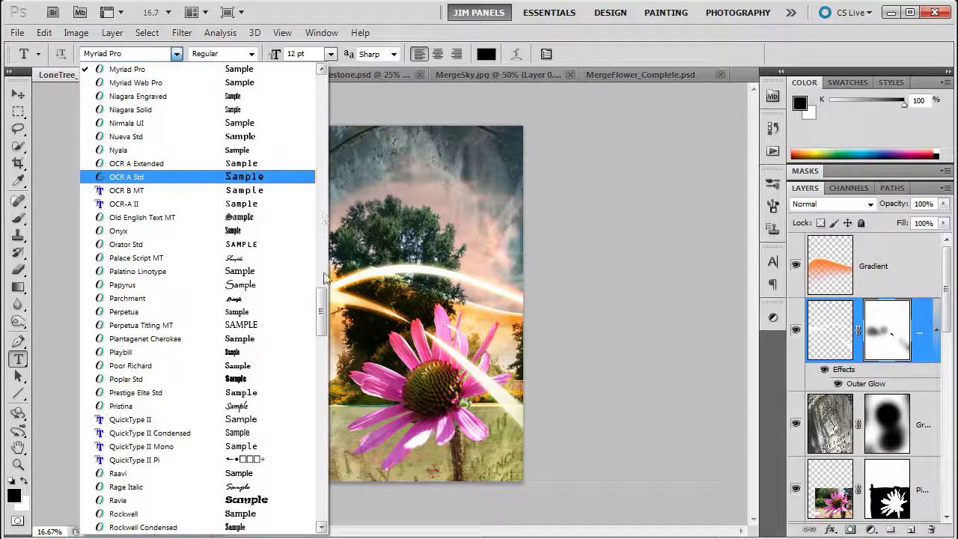
pyautogui.click(237, 258)
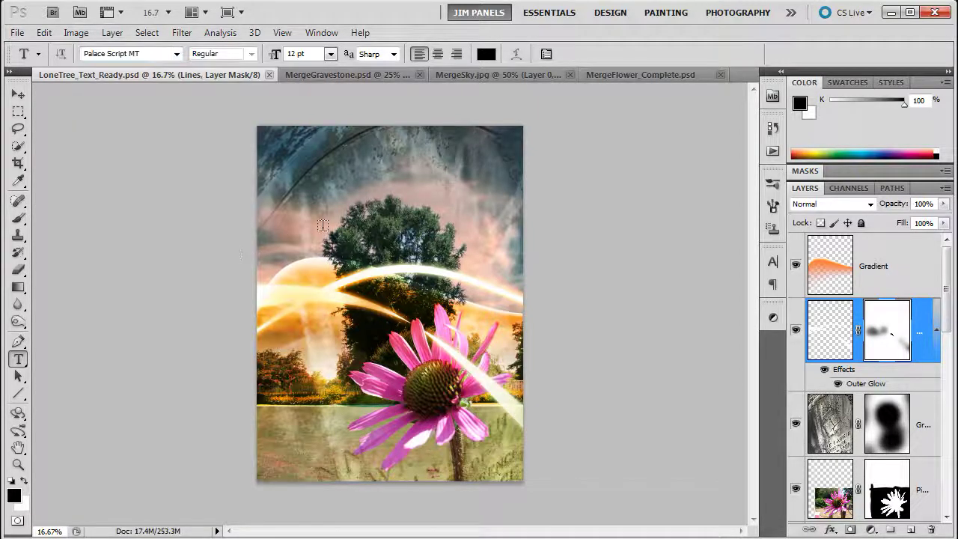
pyautogui.click(292, 237)
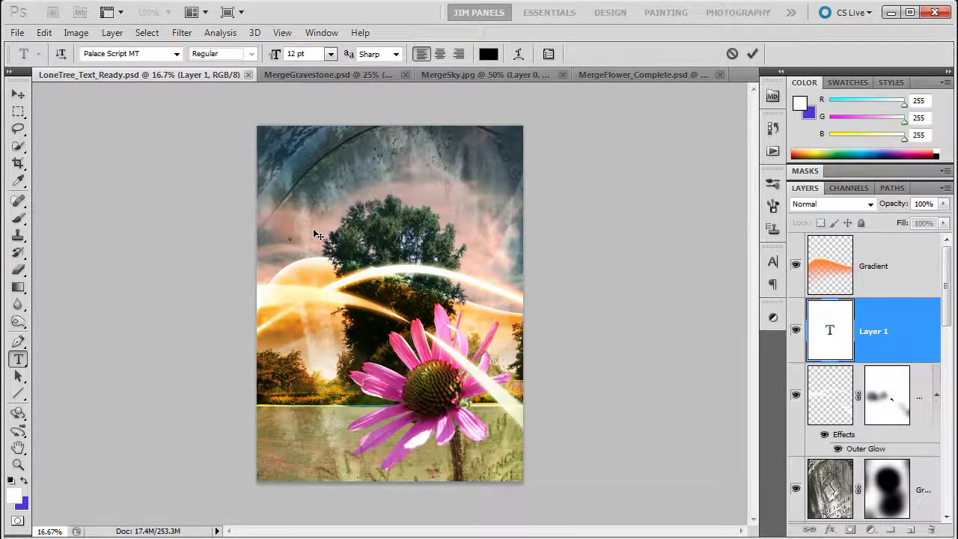
pyautogui.click(330, 54)
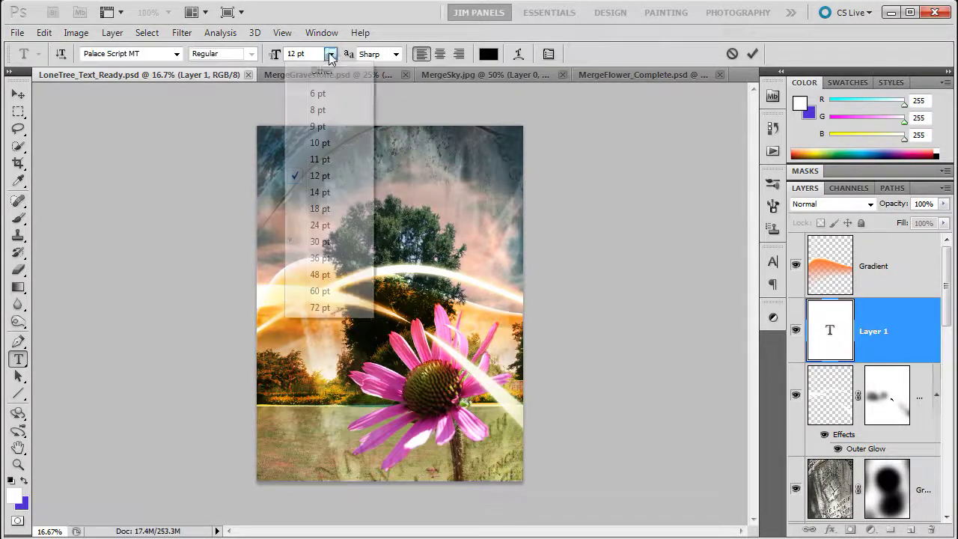
pyautogui.click(321, 307)
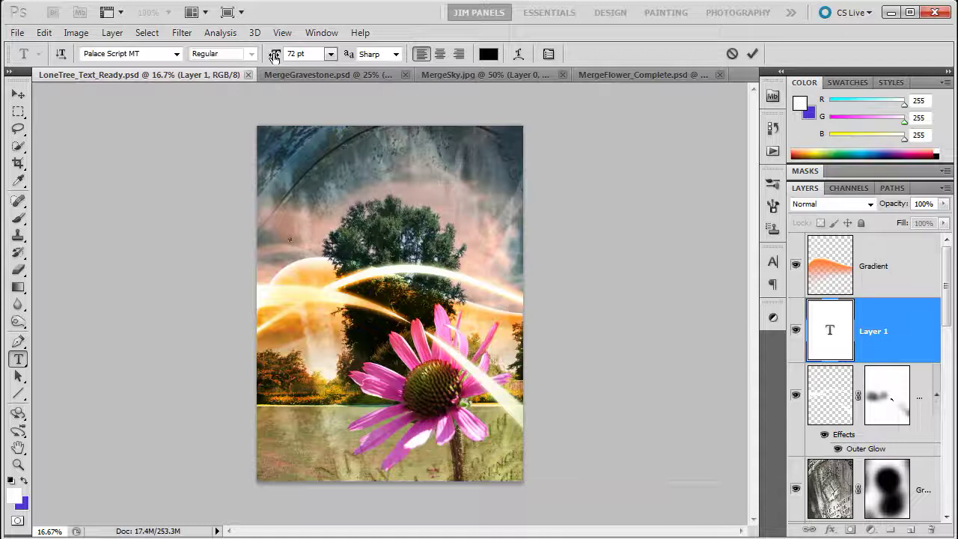
pyautogui.moveTo(274, 57); pyautogui.dragTo(530, 54)
pyautogui.write('Grad')
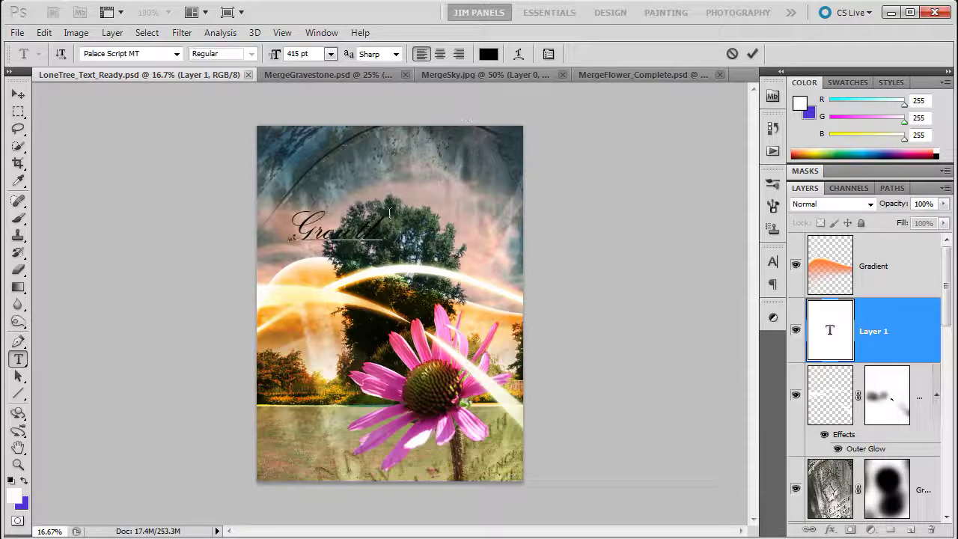
# - Enlarge the "Growth" text to 925 pt and shift it slightly down and toward the image's left edge
pyautogui.moveTo(386, 224); pyautogui.dragTo(261, 235)
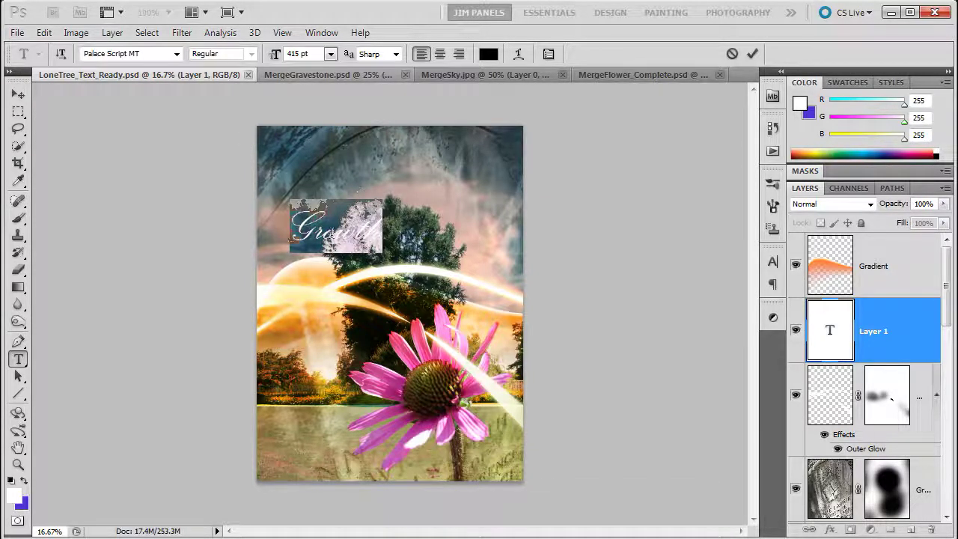
pyautogui.moveTo(379, 229); pyautogui.dragTo(271, 224)
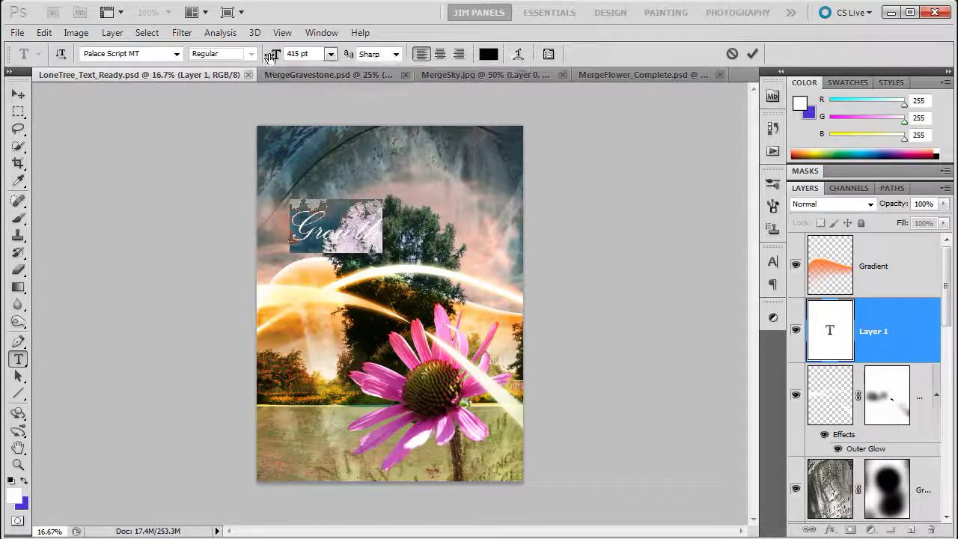
pyautogui.moveTo(276, 54); pyautogui.dragTo(620, 57)
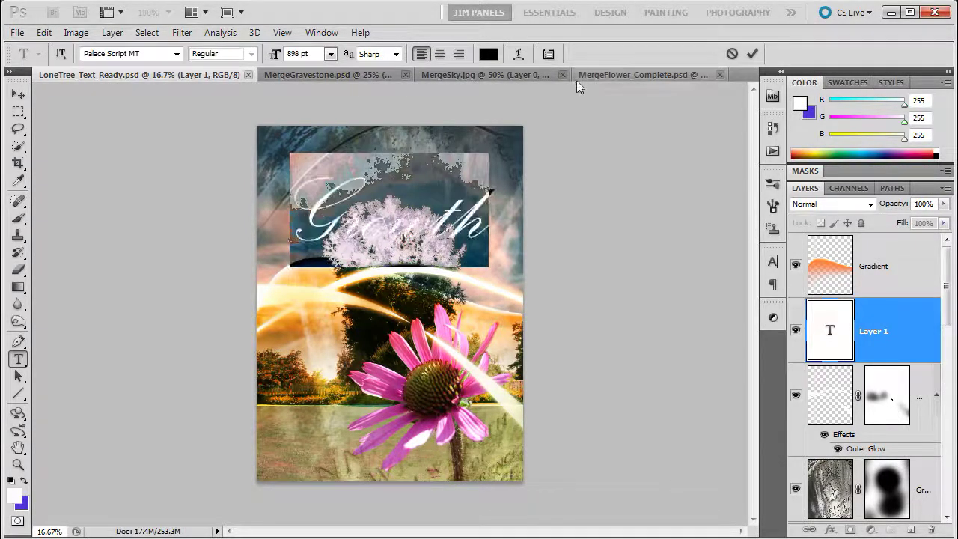
pyautogui.moveTo(271, 56); pyautogui.dragTo(290, 55)
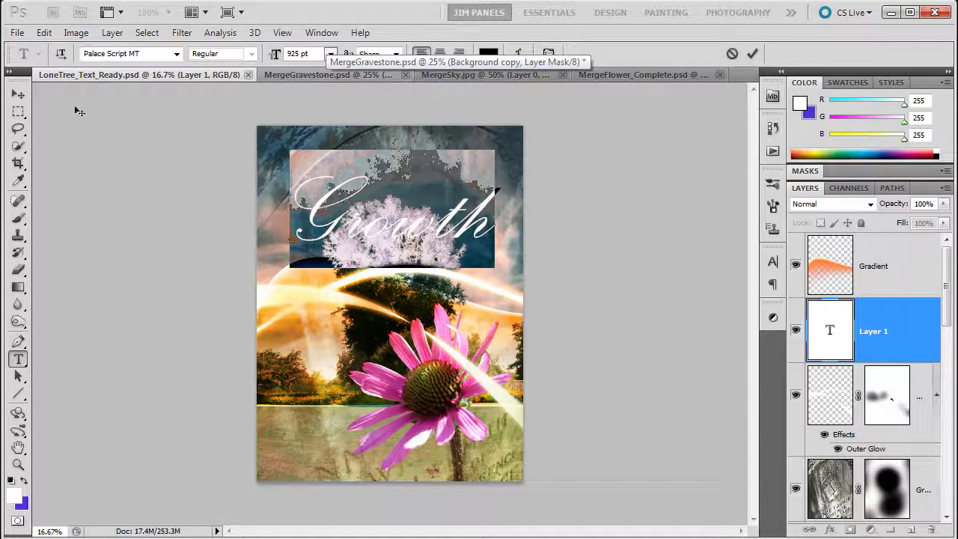
pyautogui.click(18, 94)
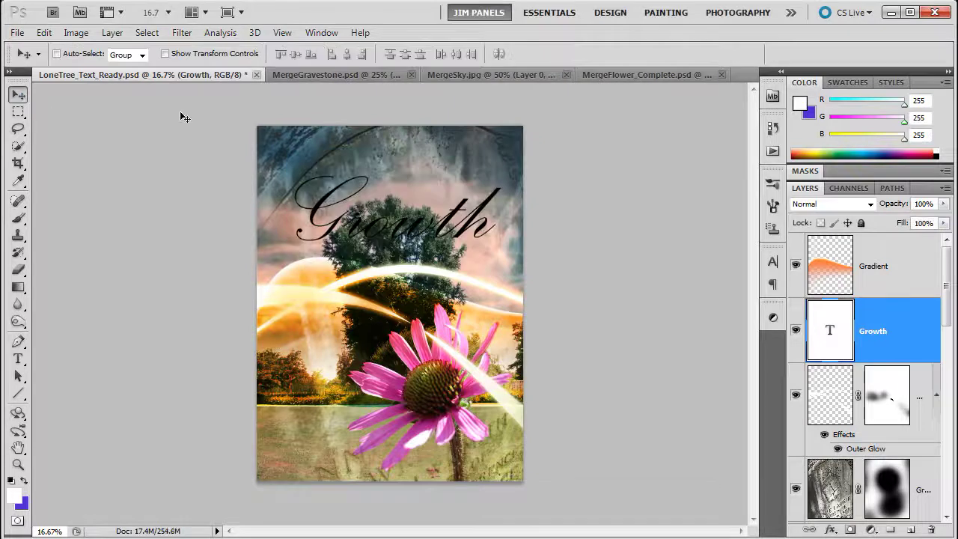
pyautogui.moveTo(377, 221)
pyautogui.mouseDown()
pyautogui.moveTo(374, 189)
pyautogui.moveTo(368, 228)
pyautogui.mouseUp()
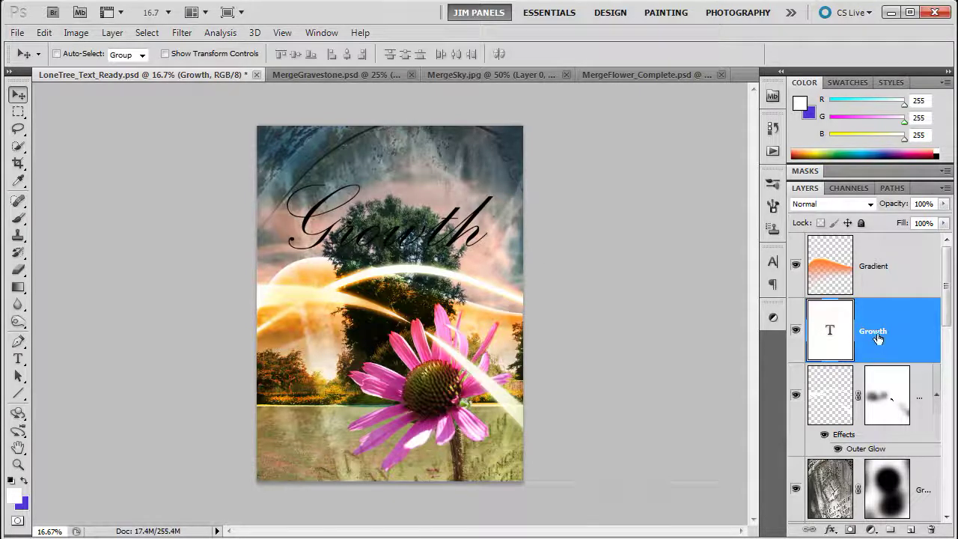
# - Change the "Growth" text colour to white (ffffff) and move the text slightly lower over the tree
pyautogui.click(18, 358)
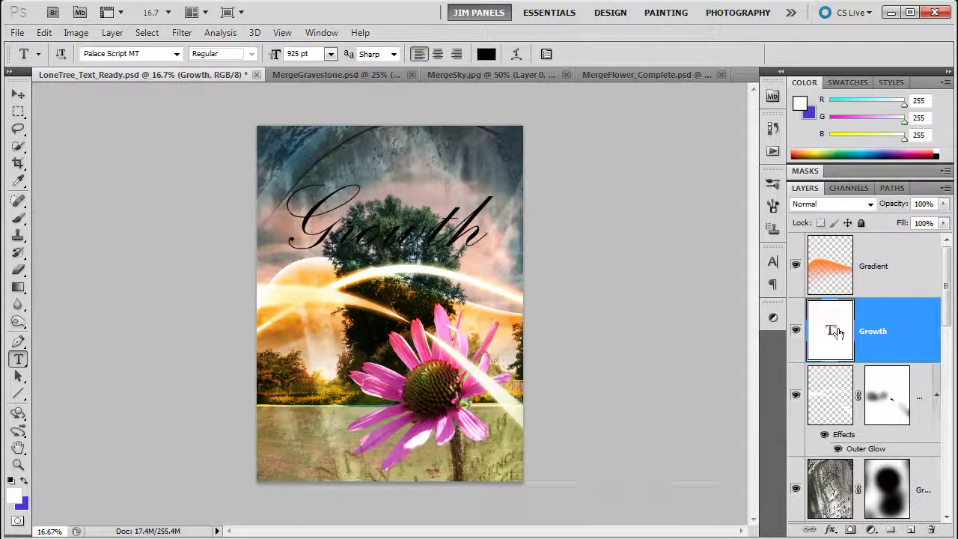
pyautogui.moveTo(298, 227); pyautogui.dragTo(522, 239)
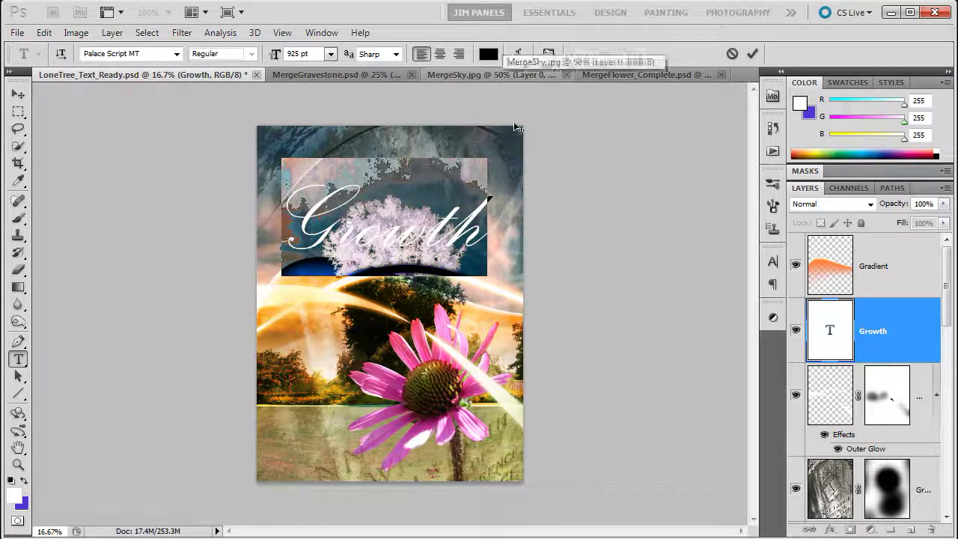
pyautogui.click(487, 58)
pyautogui.click(361, 201)
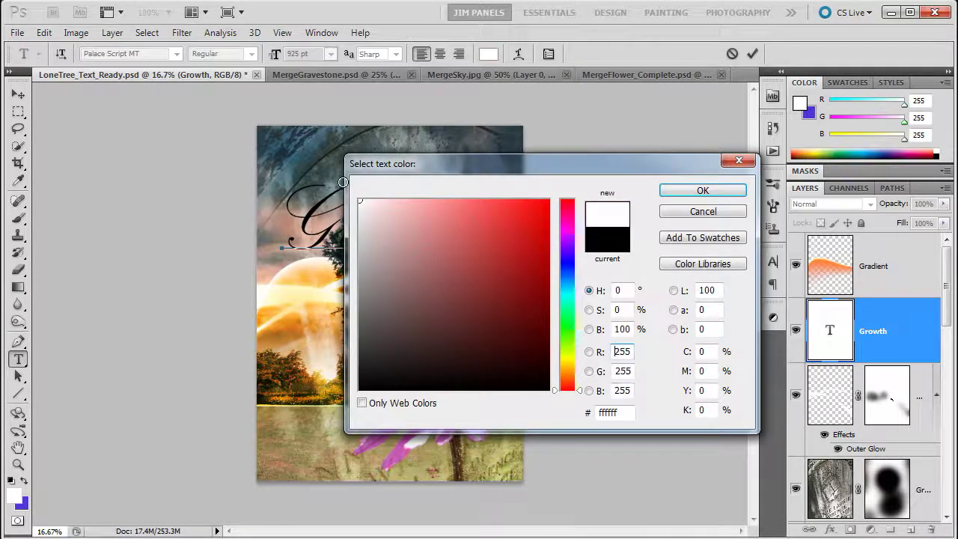
pyautogui.click(699, 190)
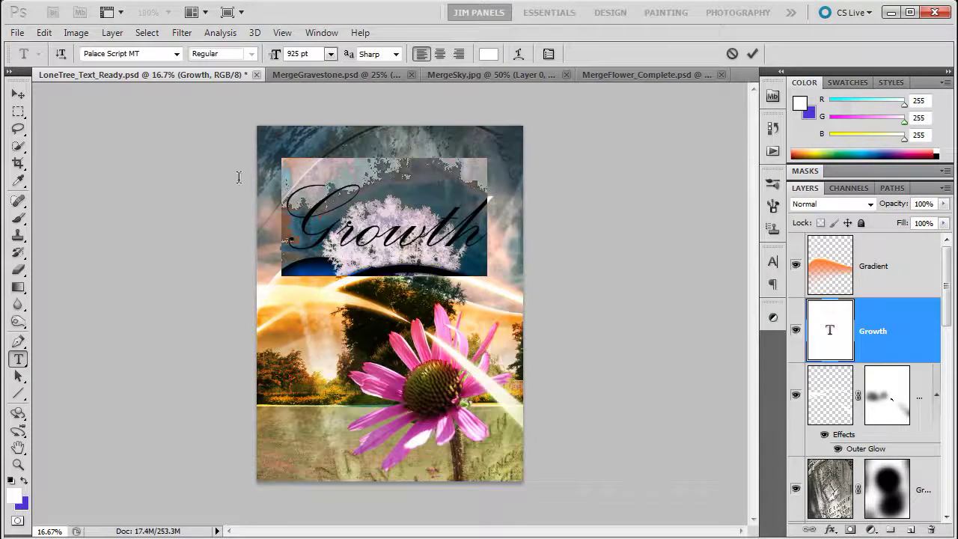
pyautogui.click(18, 95)
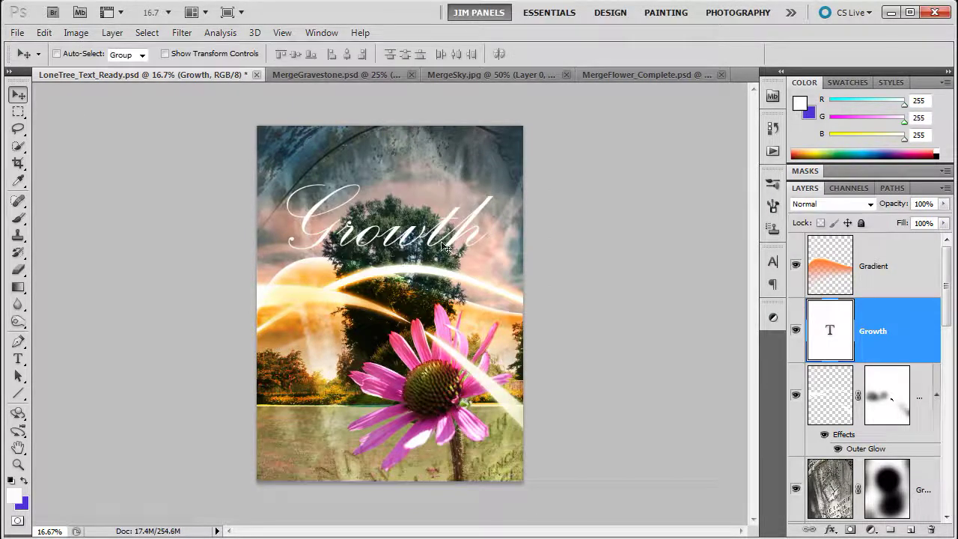
pyautogui.moveTo(447, 247)
pyautogui.mouseDown()
pyautogui.moveTo(447, 226)
pyautogui.moveTo(446, 251)
pyautogui.mouseUp()
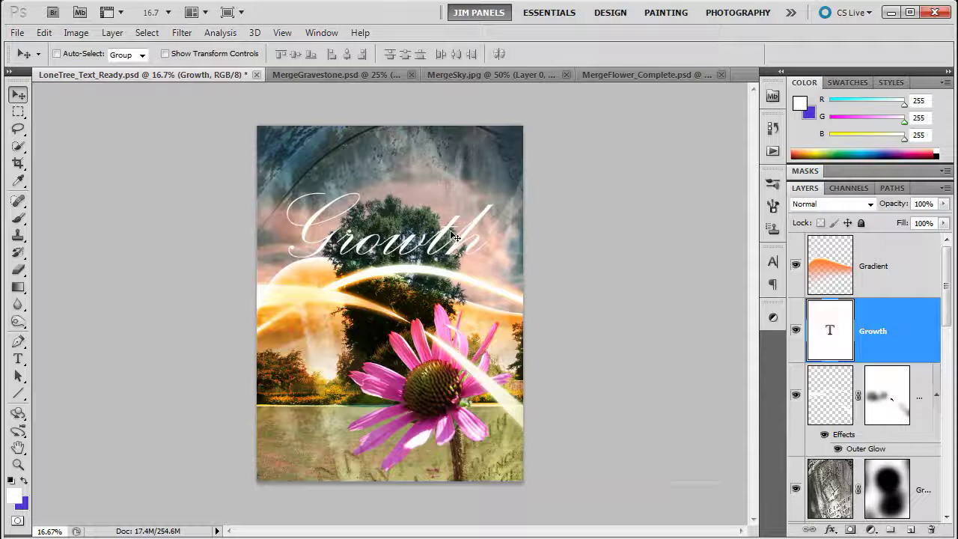
# - Try scaling the "Growth" text proportionally to about 109% with Free Transform
pyautogui.click(44, 33)
pyautogui.click(122, 273)
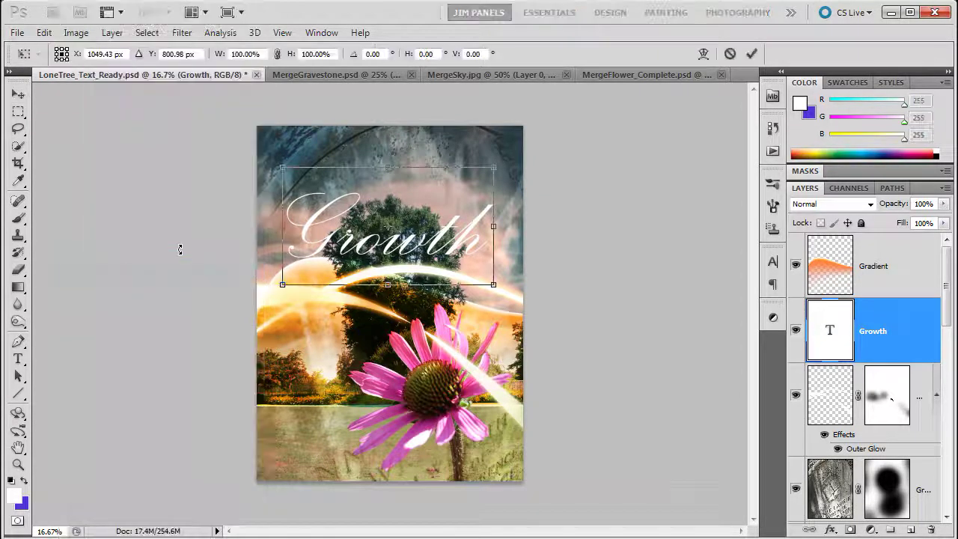
pyautogui.moveTo(281, 287)
pyautogui.mouseDown()
pyautogui.moveTo(261, 290)
pyautogui.moveTo(216, 331)
pyautogui.moveTo(275, 290)
pyautogui.moveTo(264, 295)
pyautogui.mouseUp()
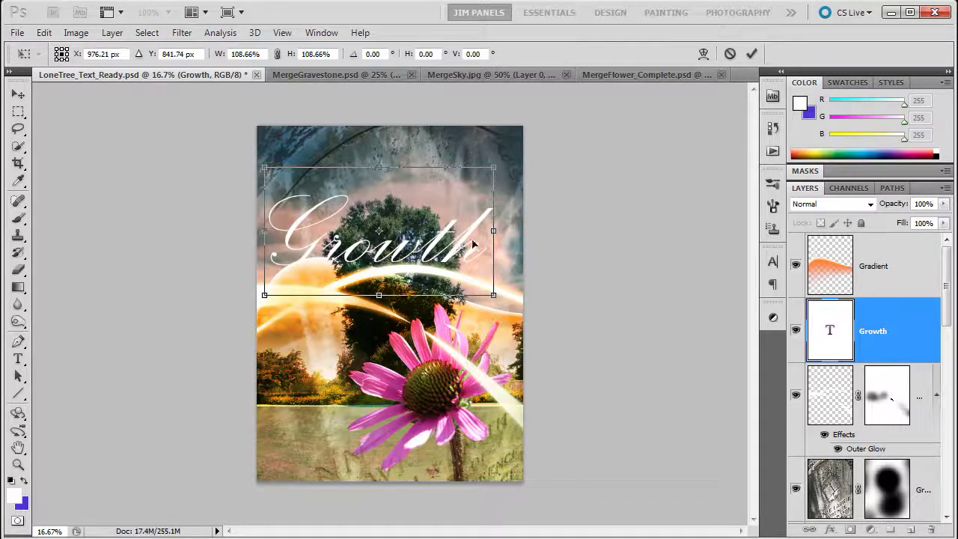
pyautogui.click(729, 53)
# - Try the Arc, Arc Lower, Flag and Twist warp styles on the "Growth" text
pyautogui.click(44, 32)
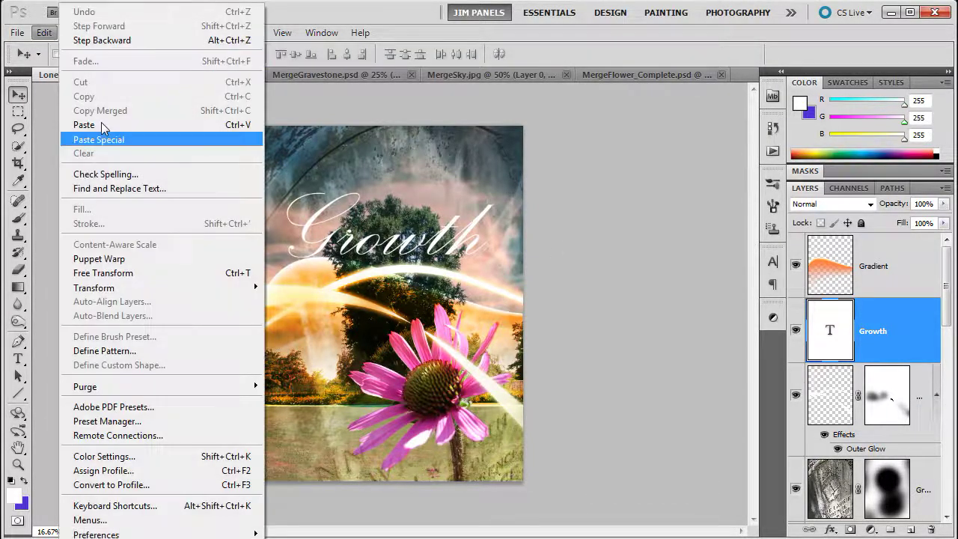
pyautogui.moveTo(137, 290)
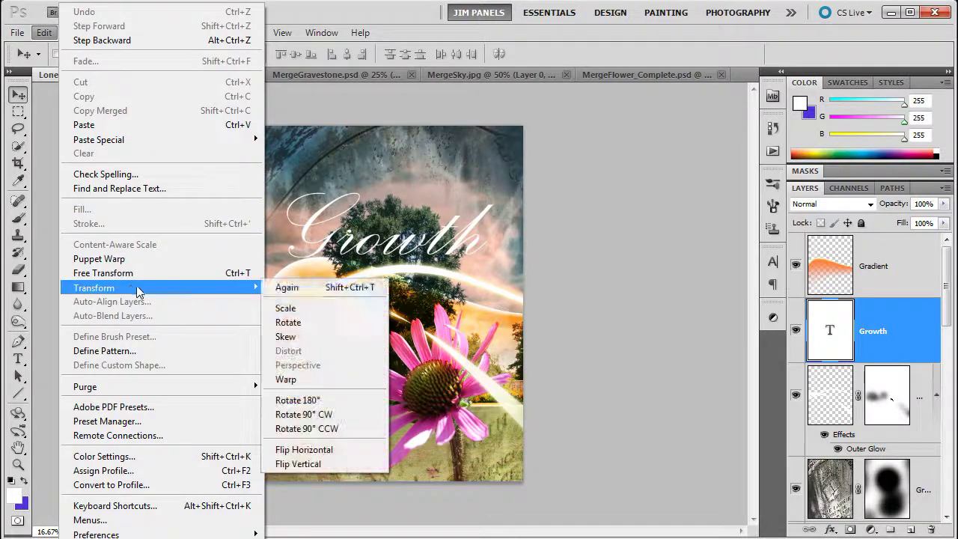
pyautogui.click(305, 387)
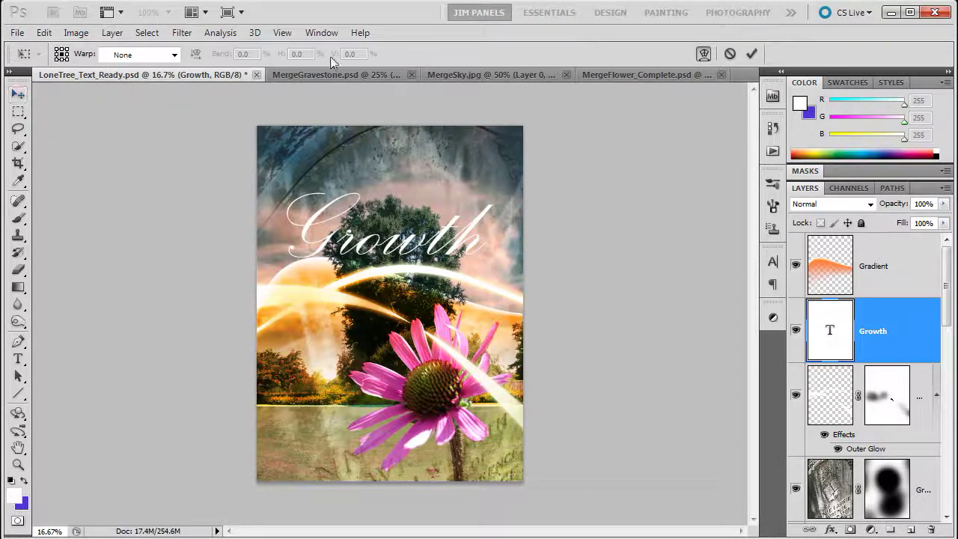
pyautogui.click(174, 56)
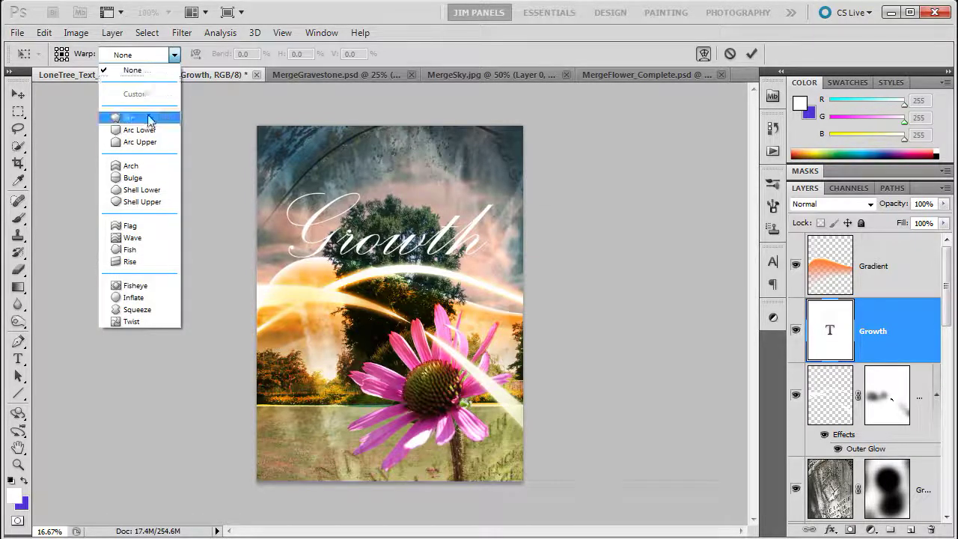
pyautogui.click(132, 120)
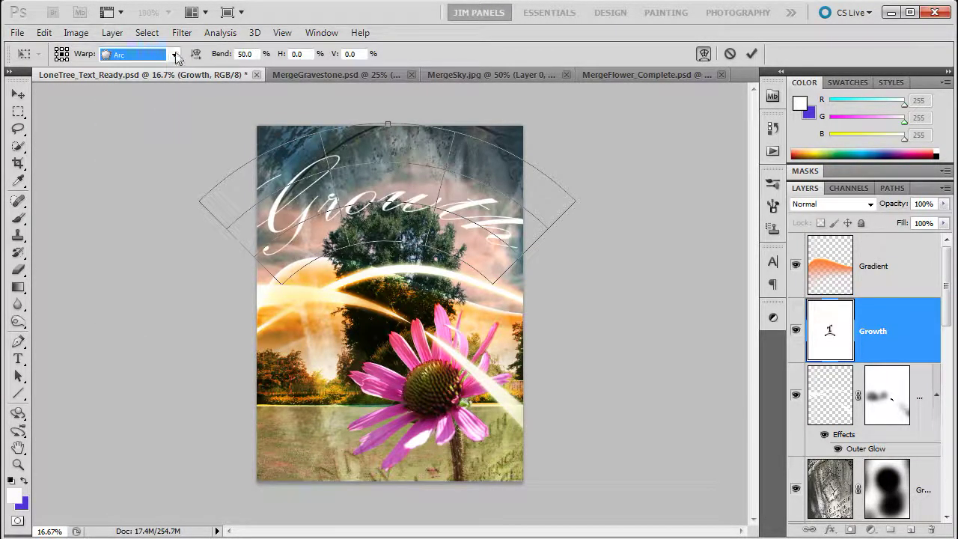
pyautogui.click(174, 55)
pyautogui.click(158, 130)
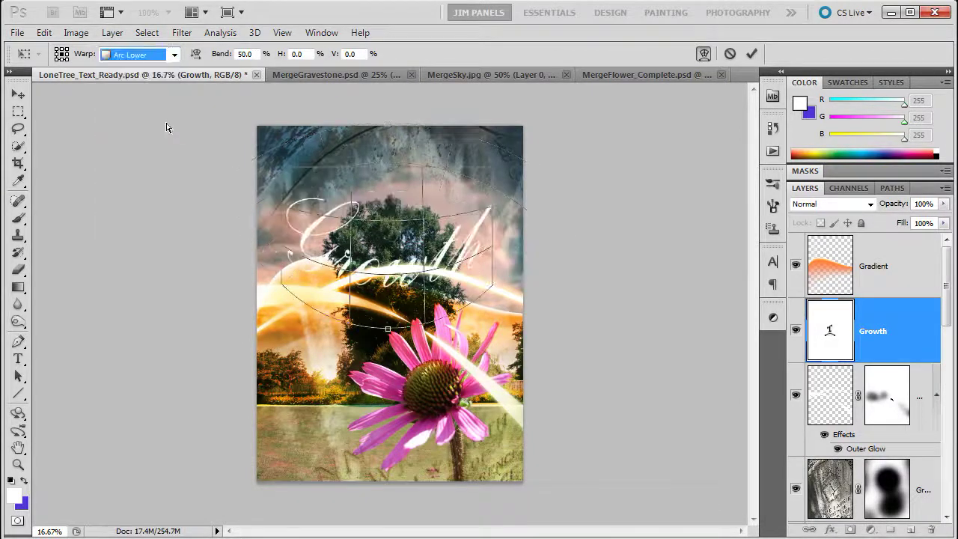
pyautogui.click(174, 55)
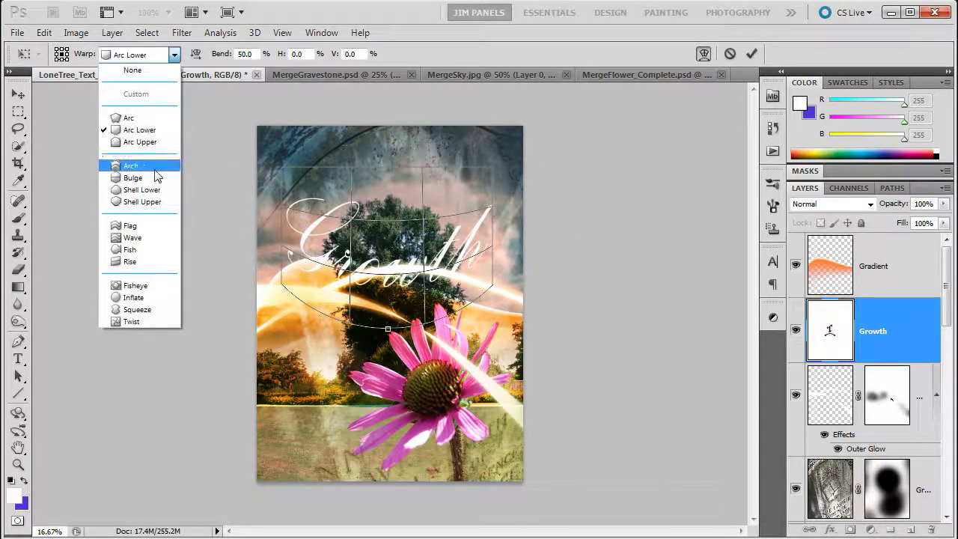
pyautogui.click(142, 226)
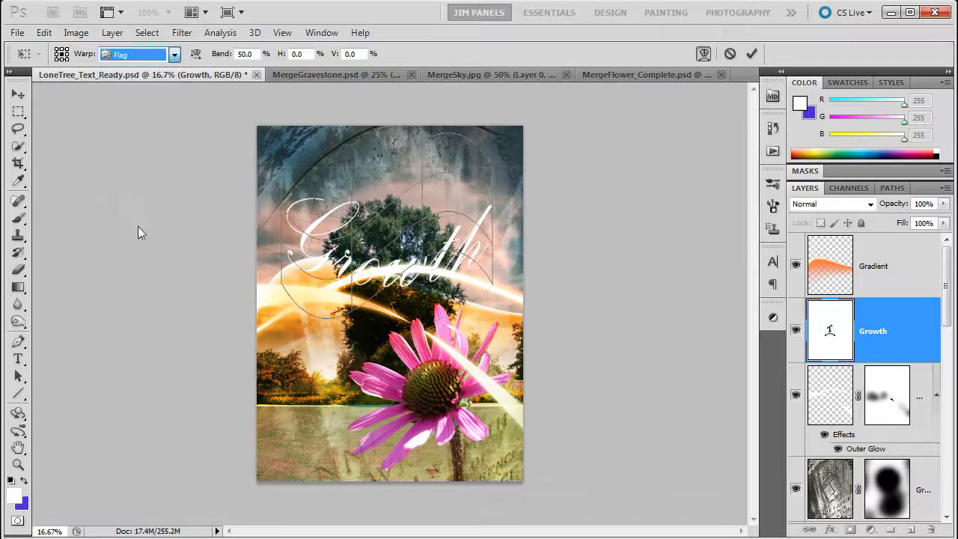
pyautogui.click(175, 55)
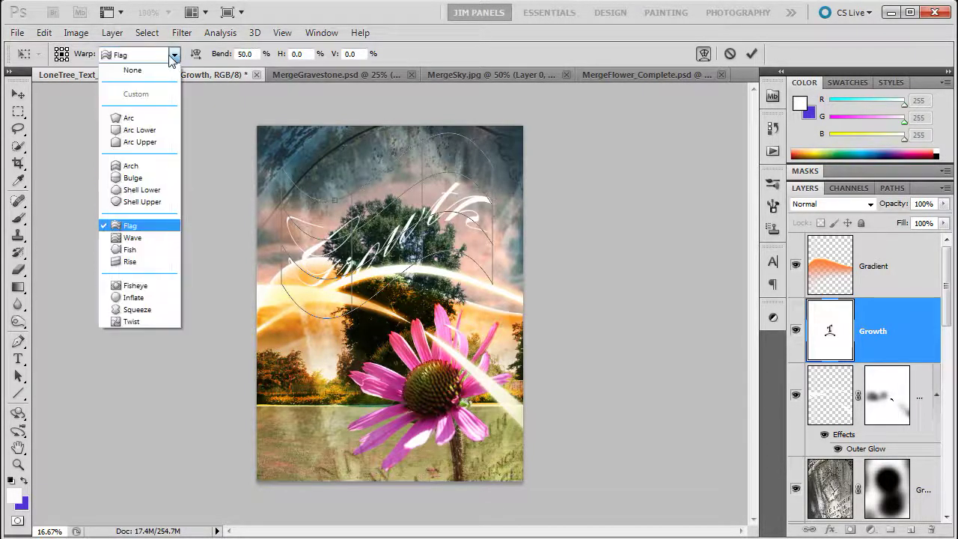
pyautogui.click(133, 321)
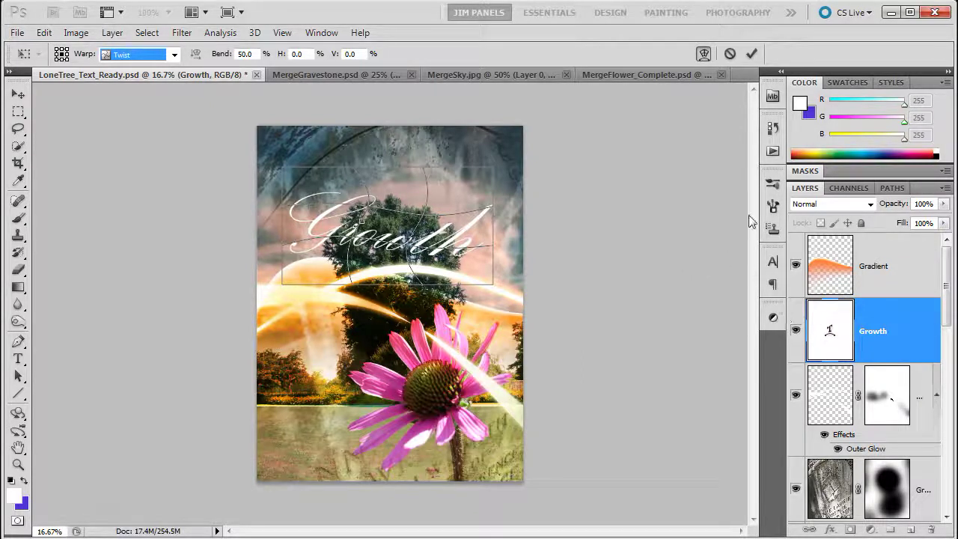
pyautogui.click(751, 53)
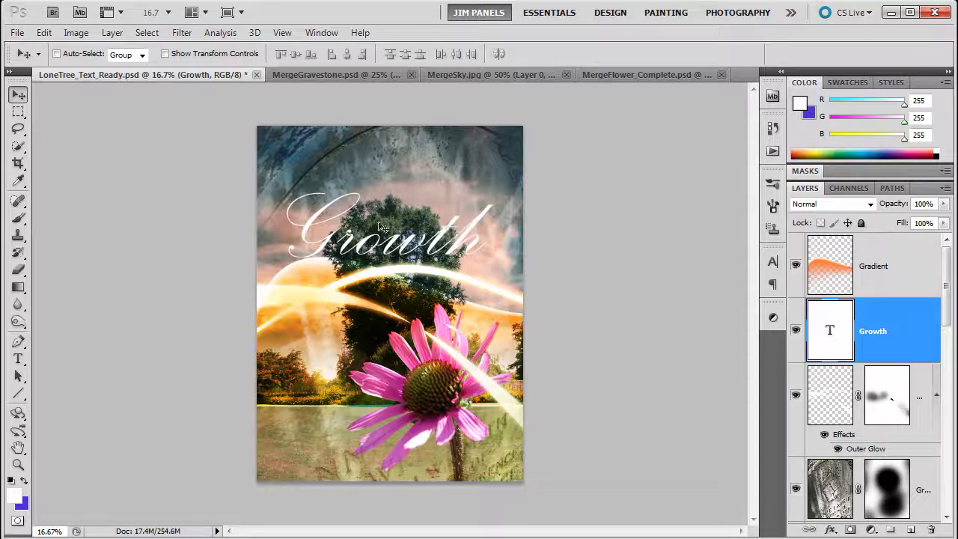
# - Rasterize the Growth type layer
pyautogui.rightClick(873, 320)
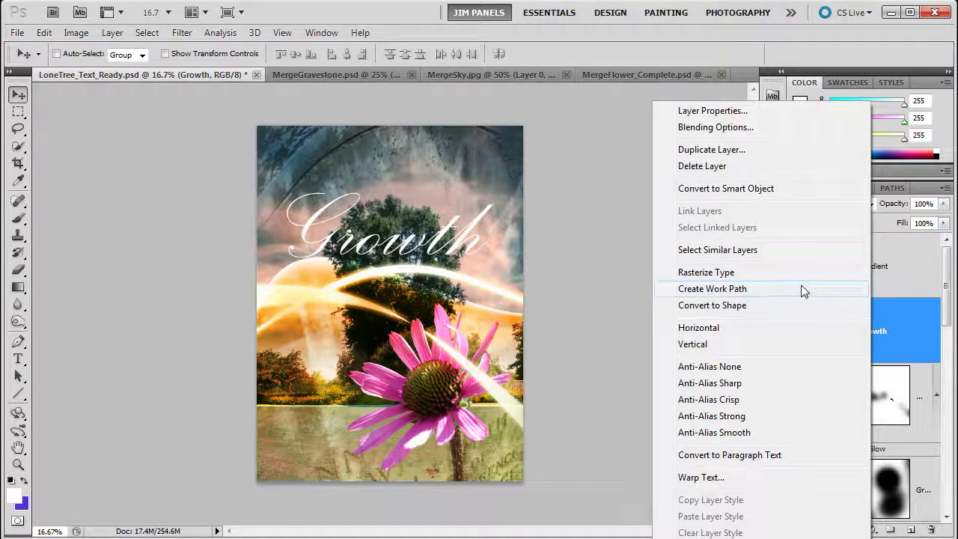
pyautogui.click(711, 273)
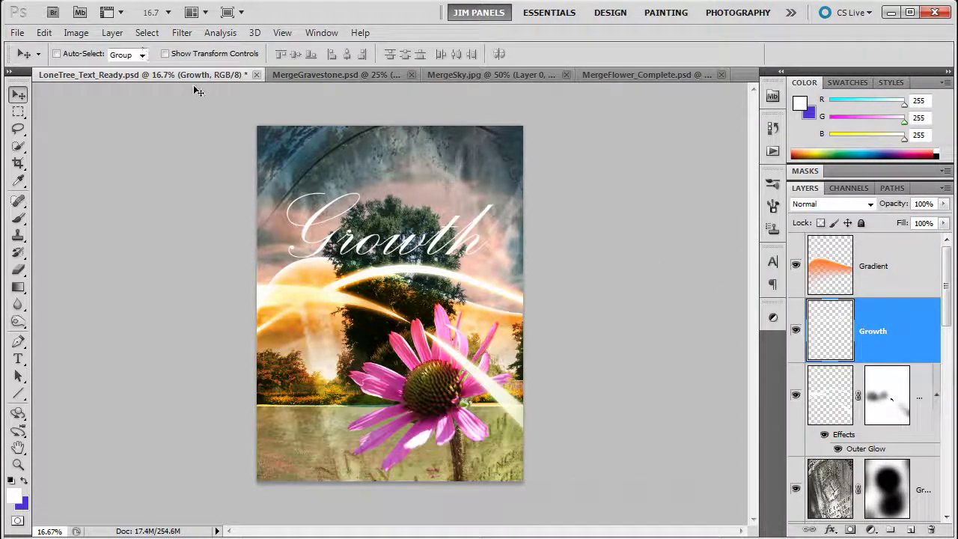
# - Warp the rasterized Growth lettering freely, stretching the G taller and pulling both lower corners down toward the light streaks
pyautogui.click(44, 34)
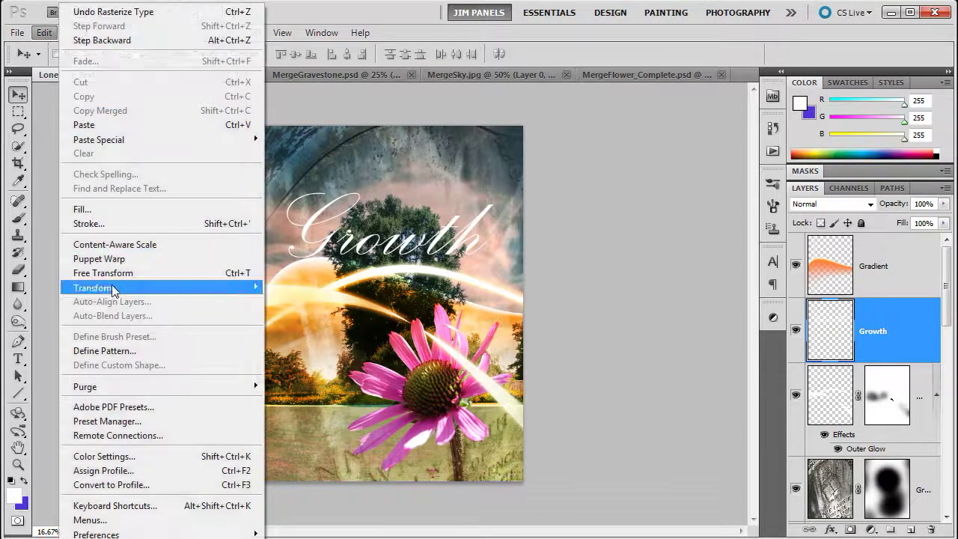
pyautogui.moveTo(120, 285)
pyautogui.click(295, 379)
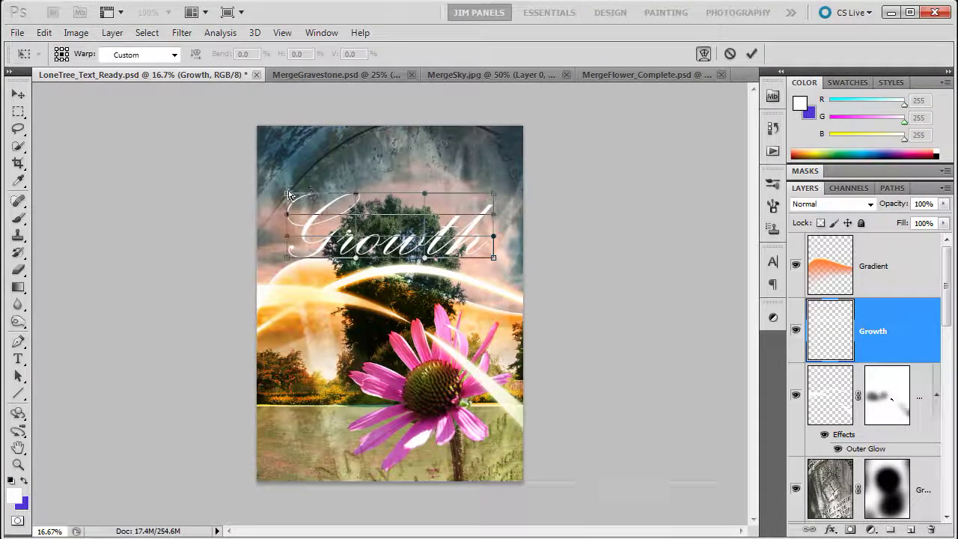
pyautogui.moveTo(287, 193); pyautogui.dragTo(286, 155)
pyautogui.moveTo(359, 196); pyautogui.dragTo(362, 155)
pyautogui.moveTo(355, 258); pyautogui.dragTo(354, 276)
pyautogui.moveTo(287, 259); pyautogui.dragTo(287, 240)
pyautogui.moveTo(494, 239); pyautogui.dragTo(490, 282)
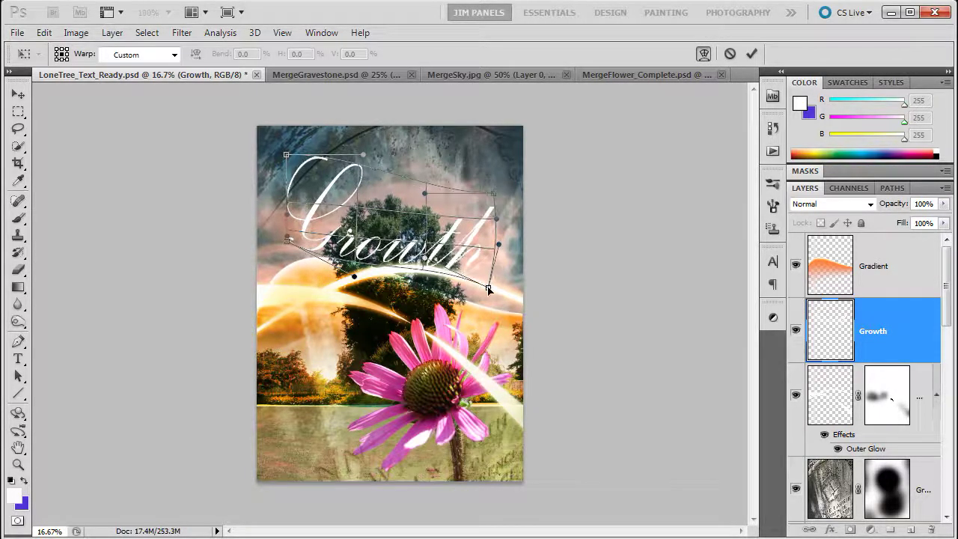
pyautogui.moveTo(289, 241); pyautogui.dragTo(284, 314)
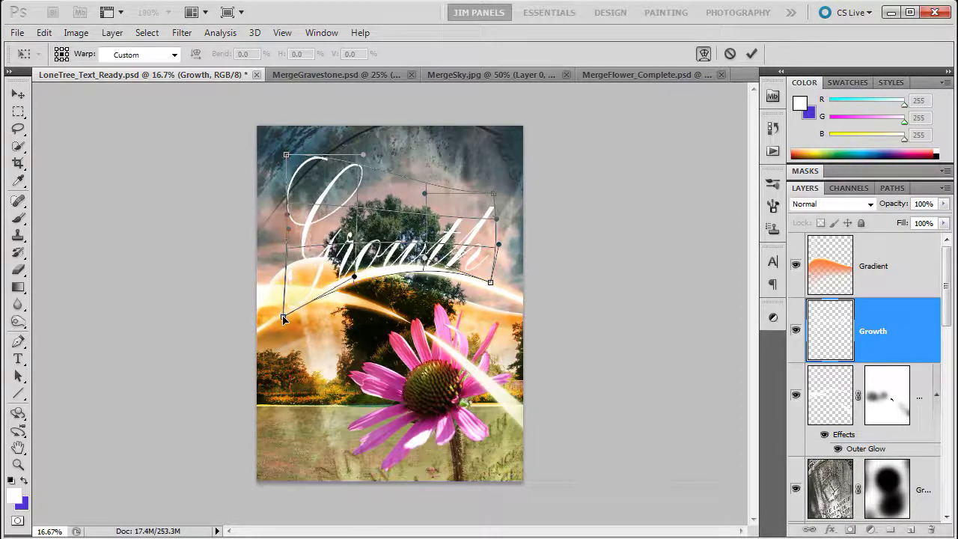
# - Complete the Growth warp with a slightly wider G and a taller h stem, and move the lettering slightly up
pyautogui.moveTo(287, 158); pyautogui.dragTo(281, 152)
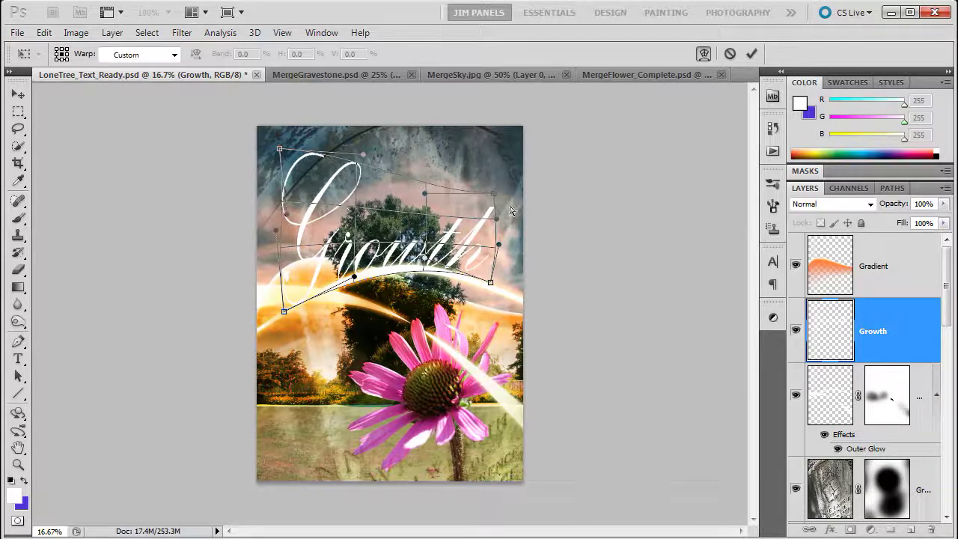
pyautogui.moveTo(281, 152); pyautogui.dragTo(284, 144)
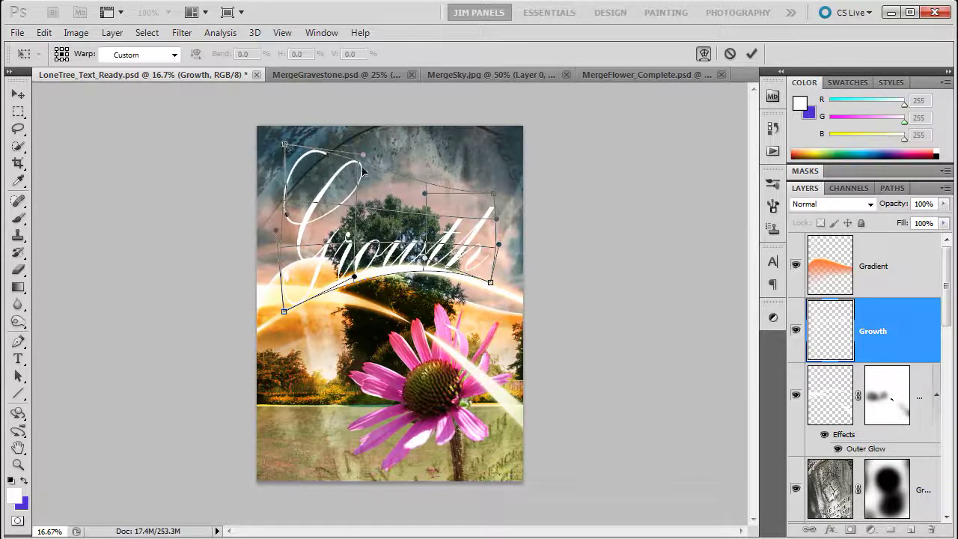
pyautogui.moveTo(287, 215); pyautogui.dragTo(278, 217)
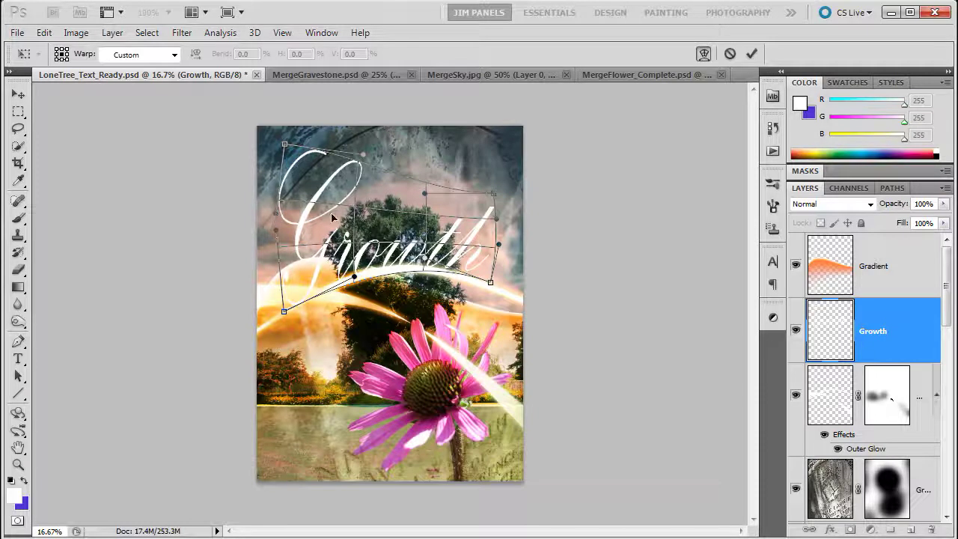
pyautogui.moveTo(493, 194); pyautogui.dragTo(494, 131)
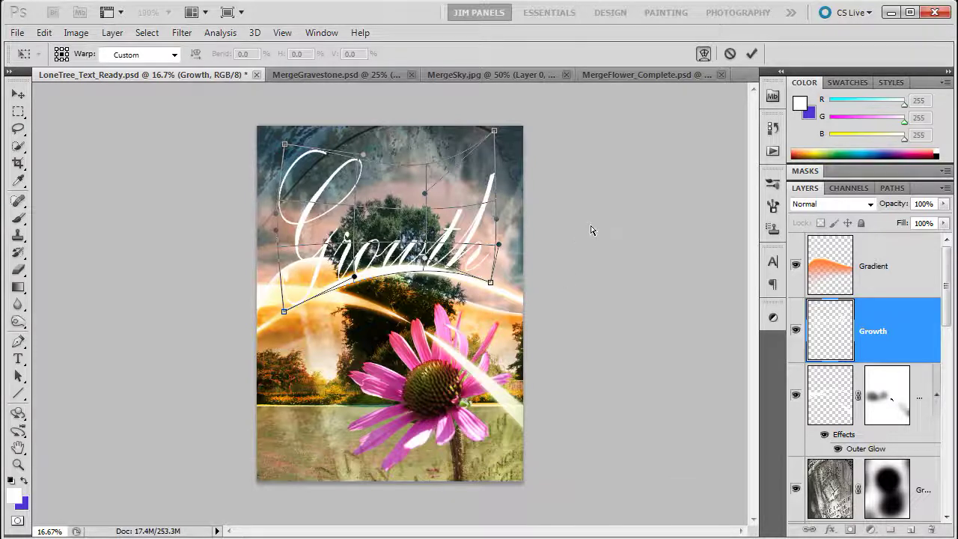
pyautogui.press('Return')
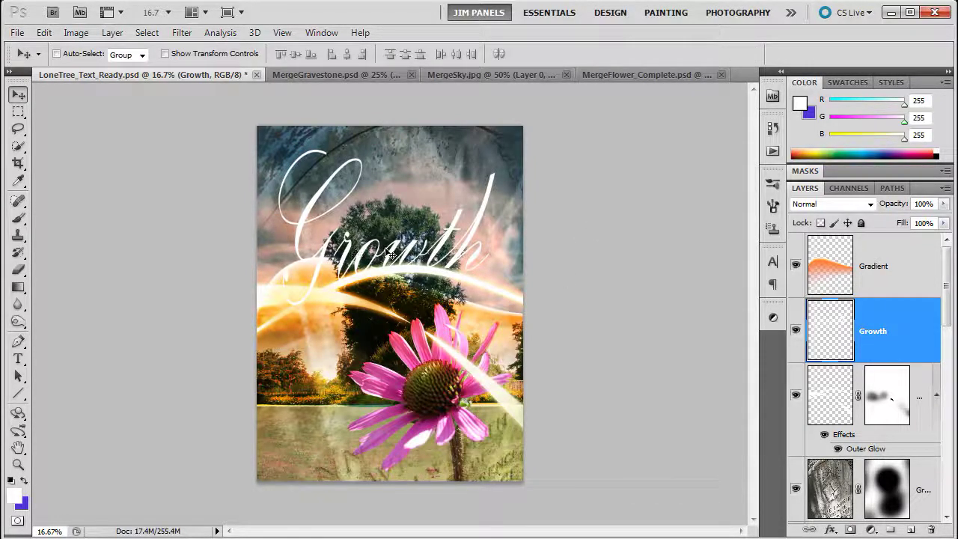
pyautogui.moveTo(388, 256); pyautogui.dragTo(385, 243)
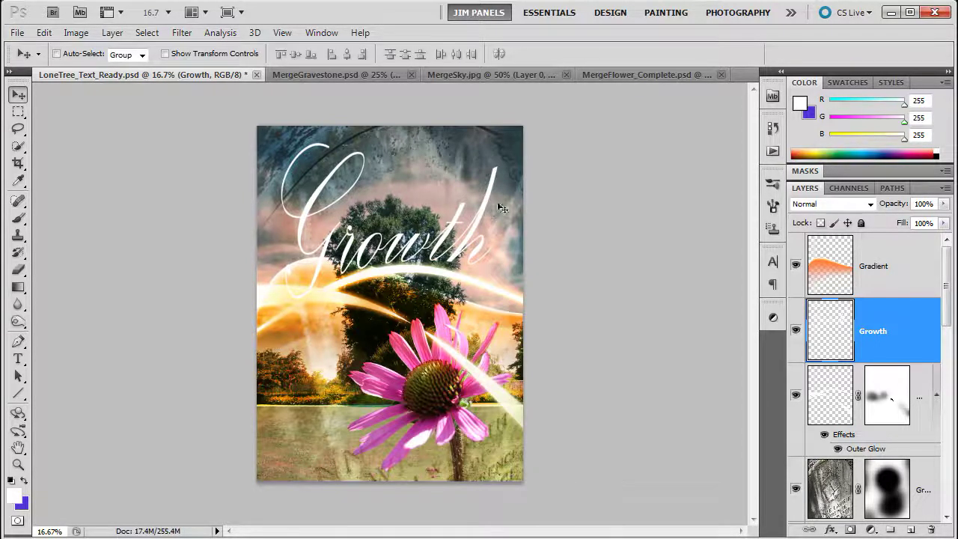
# - Set the Growth layer's blend mode to Overlay and add a duplicate of it in Normal mode
pyautogui.click(871, 203)
pyautogui.click(856, 184)
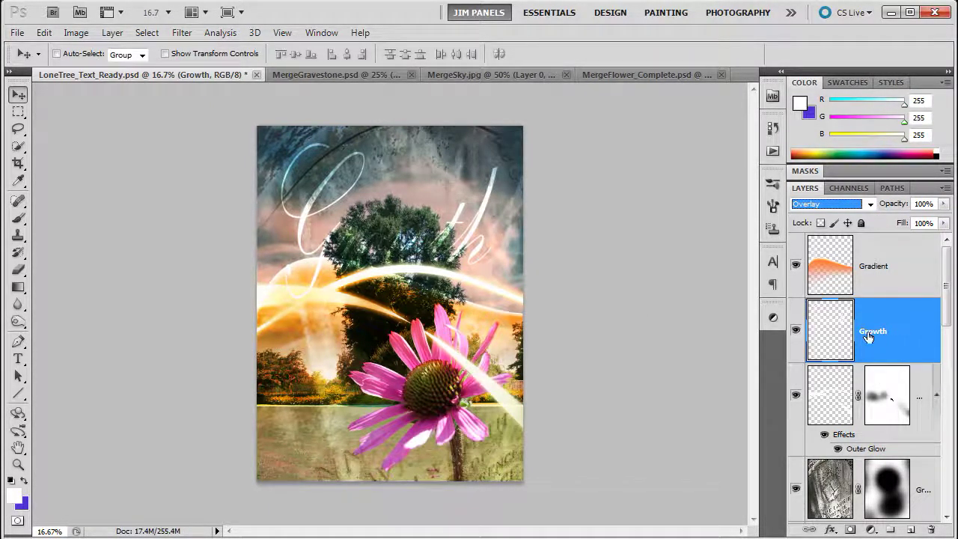
pyautogui.moveTo(868, 336); pyautogui.dragTo(911, 529)
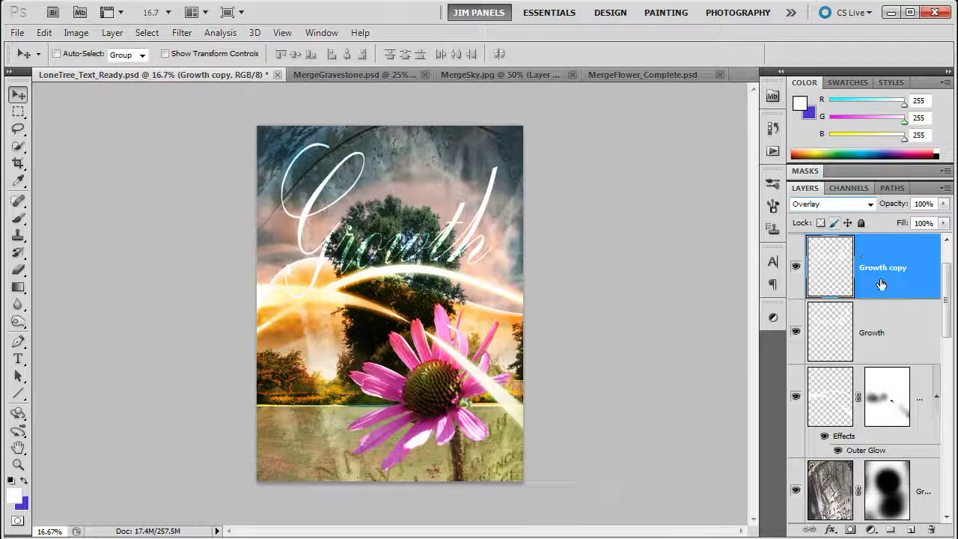
pyautogui.click(869, 204)
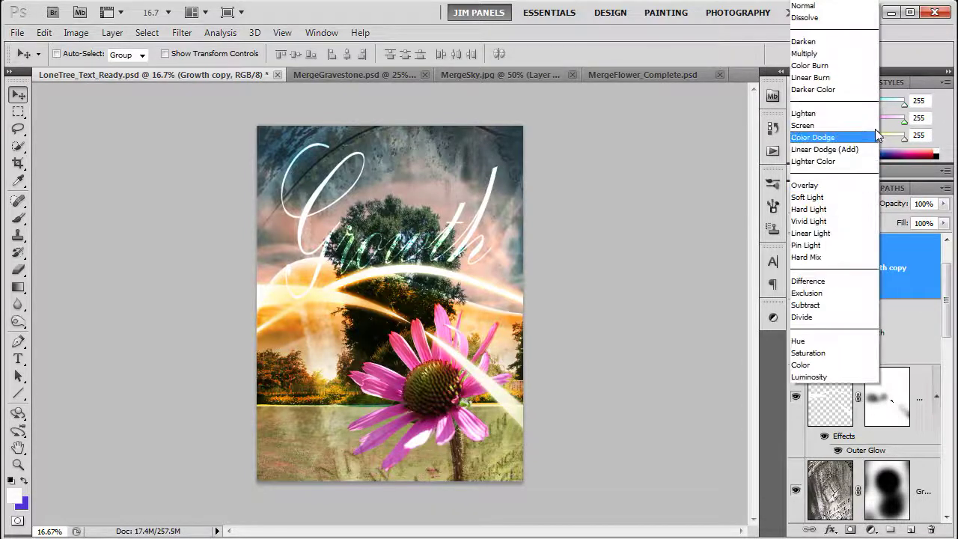
pyautogui.click(823, 6)
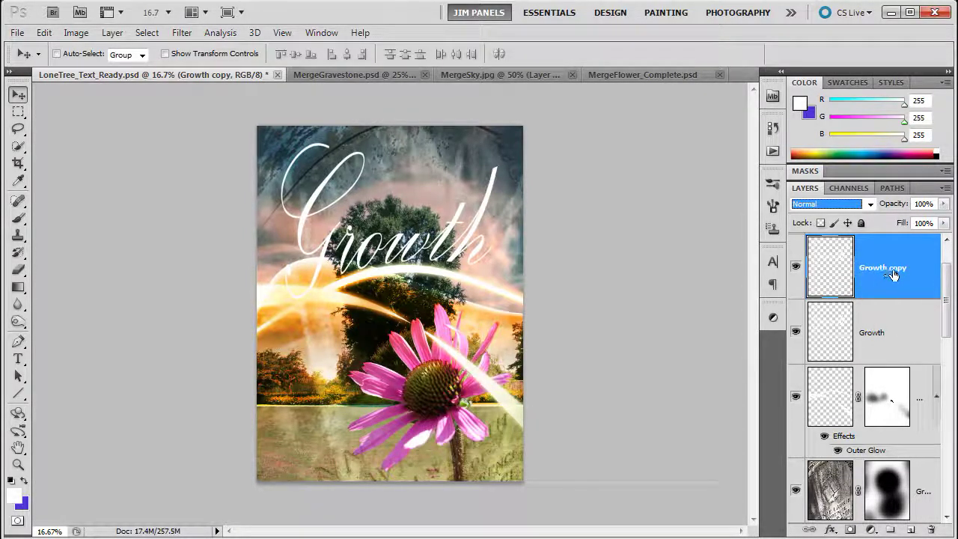
# - Rename the original Growth layer as "Growth Overlay"
pyautogui.doubleClick(879, 331)
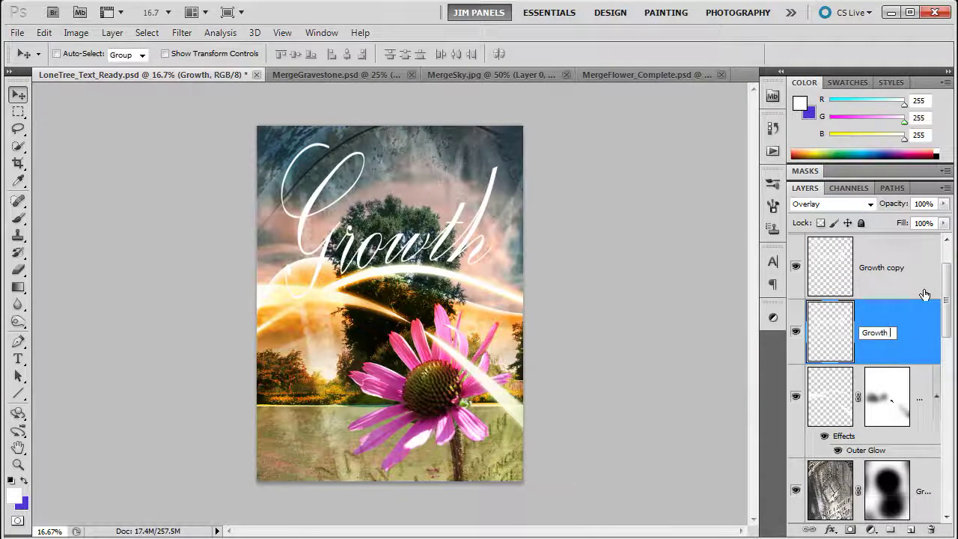
pyautogui.write('Over')
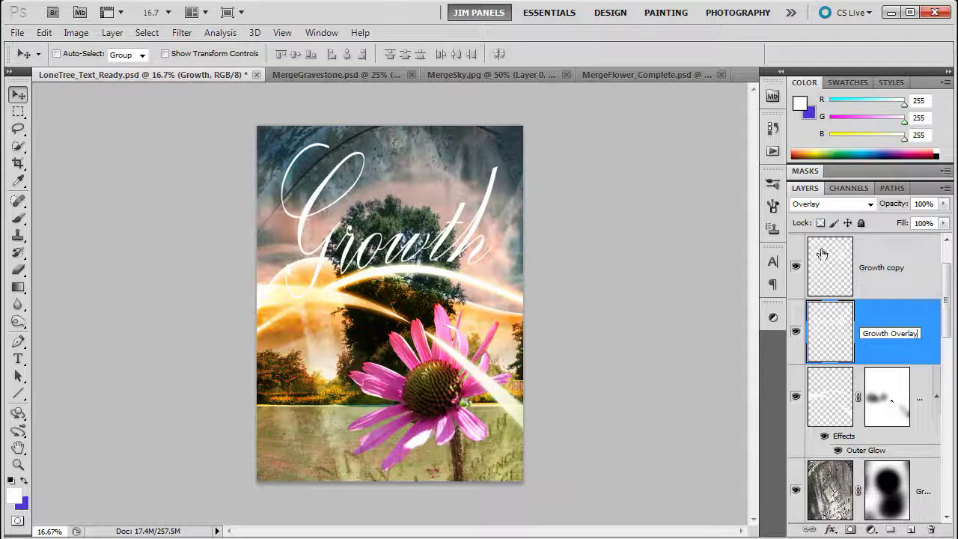
pyautogui.write('lay')
# - Rename the Growth copy layer as "Growth Normal"
pyautogui.click(894, 273)
pyautogui.doubleClick(892, 267)
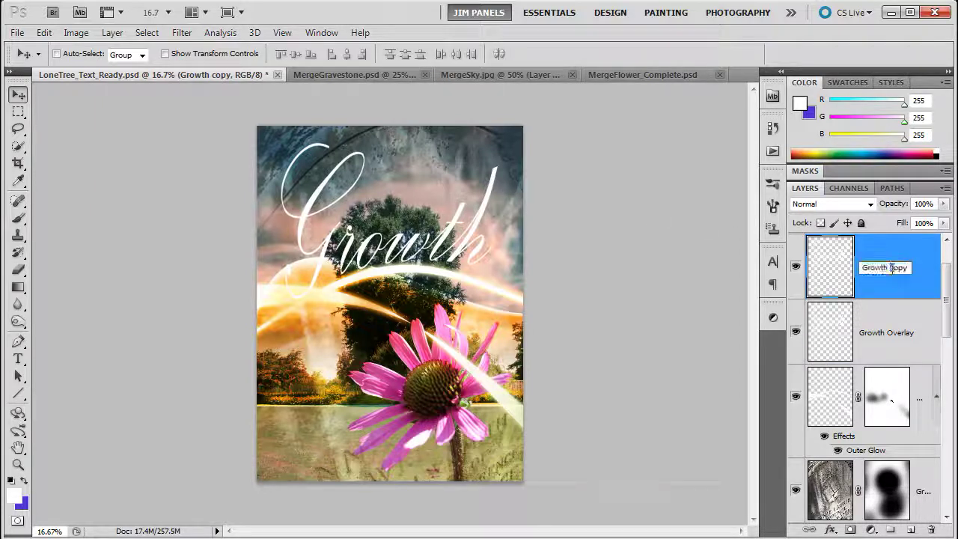
pyautogui.press('BackSpace')
pyautogui.press('BackSpace')
pyautogui.press('BackSpace')
pyautogui.press('BackSpace')
pyautogui.write('Normal')
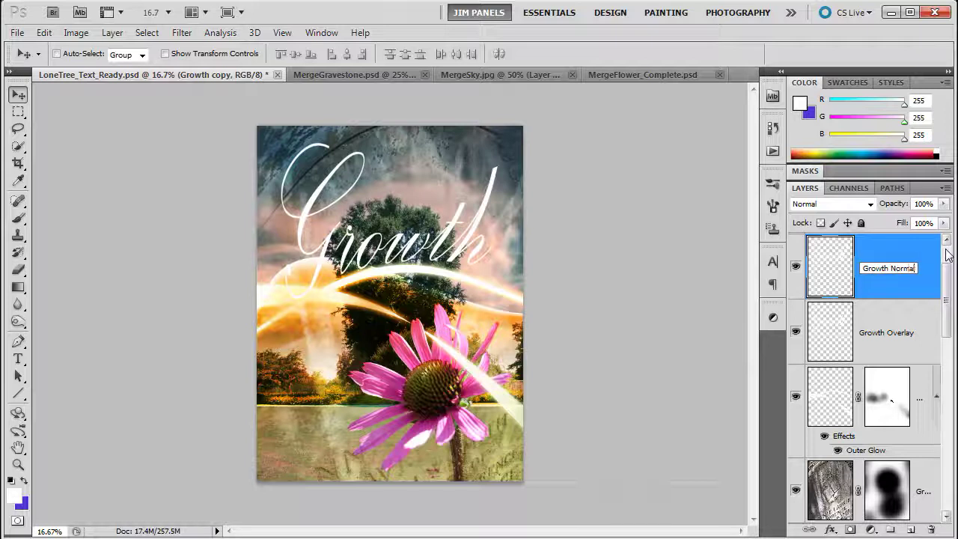
pyautogui.press('Return')
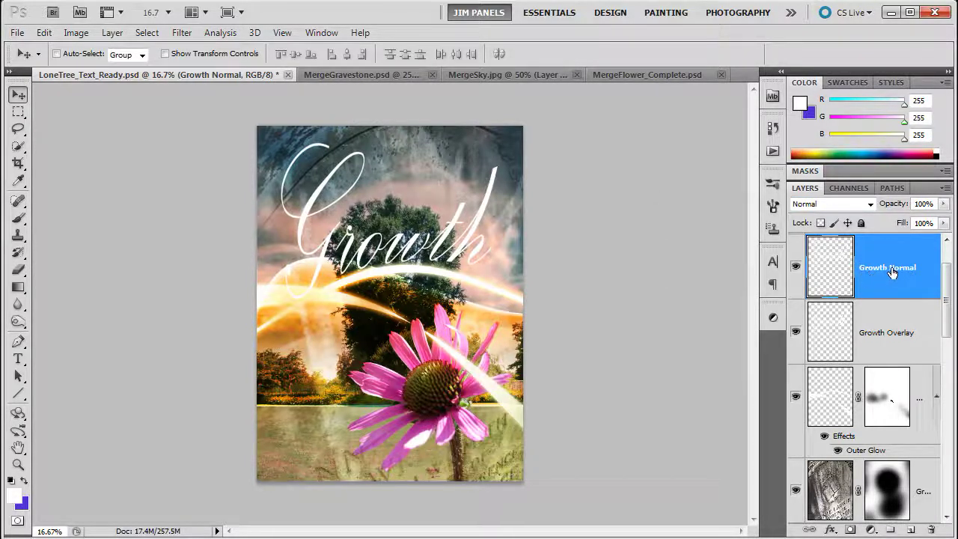
# - Mask the Growth Normal layer, fading parts of the G, middle letters and h with a 53% black brush and touching up near the h in white
pyautogui.click(850, 530)
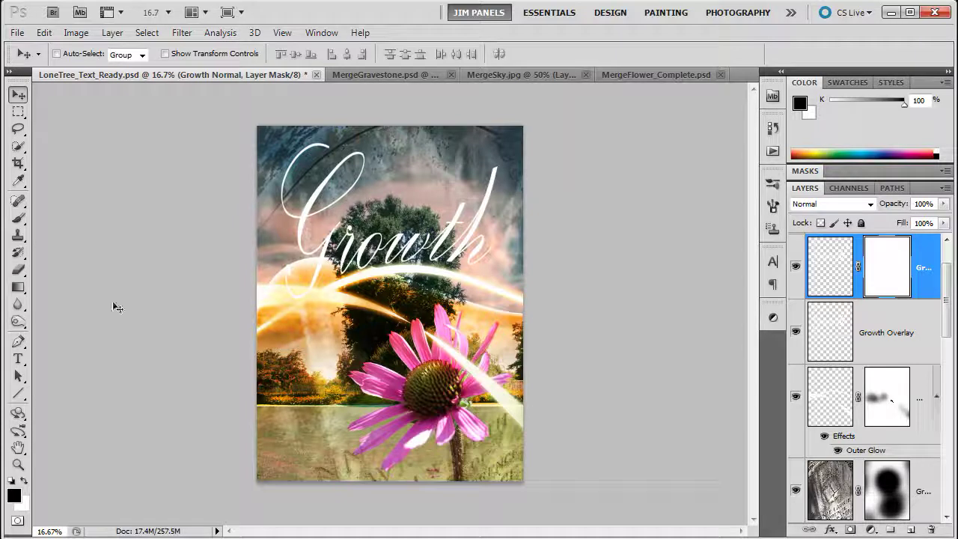
pyautogui.click(18, 217)
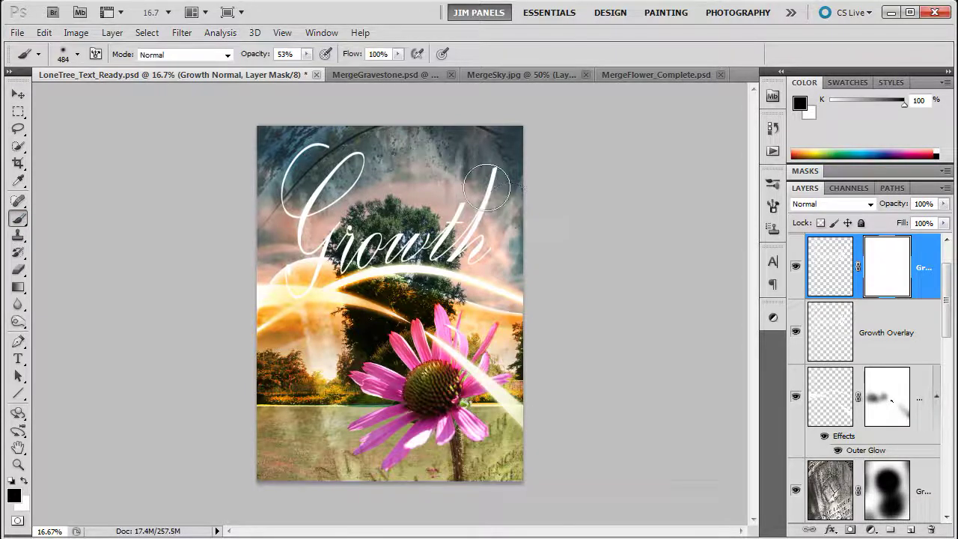
pyautogui.moveTo(471, 258)
pyautogui.mouseDown()
pyautogui.moveTo(498, 158)
pyautogui.moveTo(447, 295)
pyautogui.moveTo(496, 229)
pyautogui.moveTo(499, 184)
pyautogui.moveTo(478, 203)
pyautogui.moveTo(483, 165)
pyautogui.moveTo(465, 250)
pyautogui.moveTo(467, 173)
pyautogui.mouseUp()
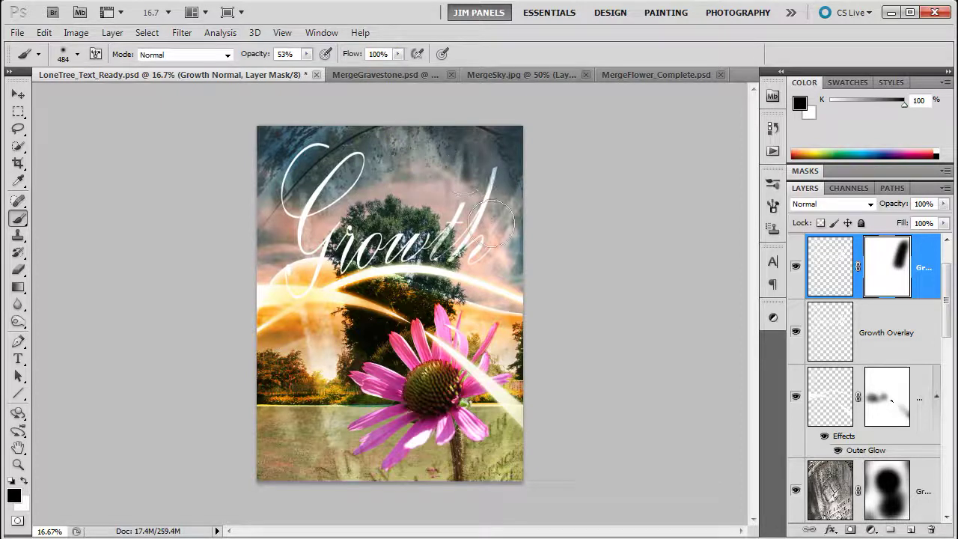
pyautogui.moveTo(359, 270); pyautogui.dragTo(345, 299)
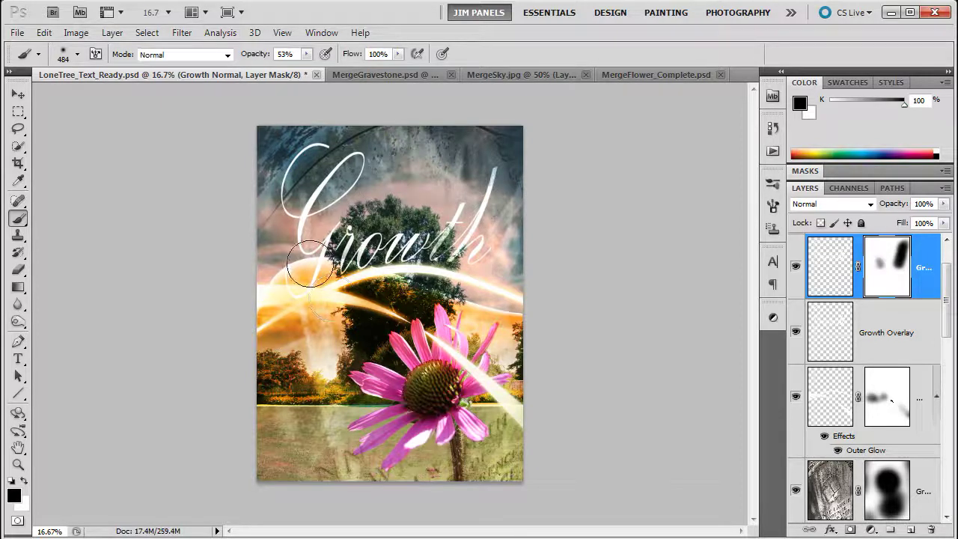
pyautogui.moveTo(377, 159)
pyautogui.mouseDown()
pyautogui.moveTo(358, 183)
pyautogui.moveTo(341, 170)
pyautogui.moveTo(297, 212)
pyautogui.moveTo(302, 147)
pyautogui.moveTo(335, 129)
pyautogui.moveTo(290, 225)
pyautogui.moveTo(289, 201)
pyautogui.moveTo(349, 151)
pyautogui.moveTo(285, 223)
pyautogui.moveTo(345, 166)
pyautogui.moveTo(382, 178)
pyautogui.mouseUp()
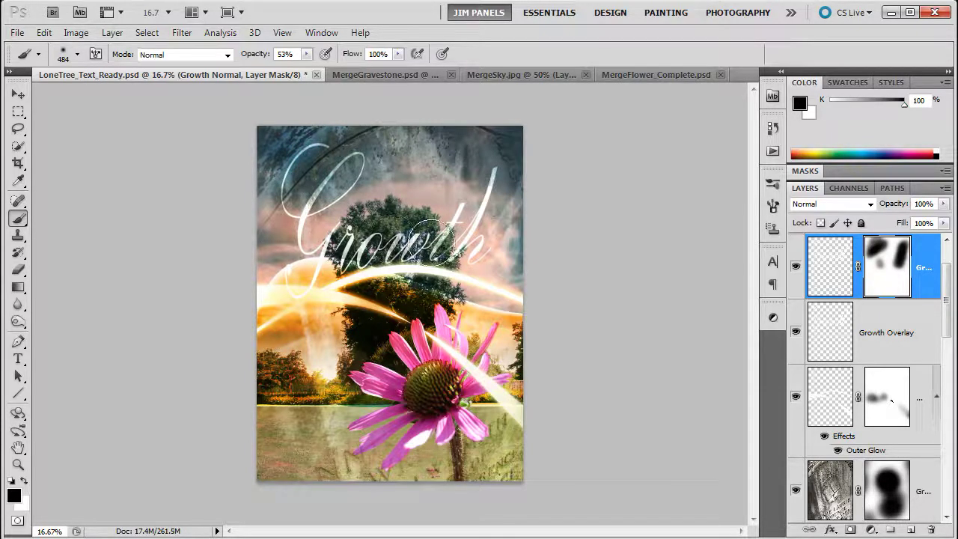
pyautogui.click(24, 480)
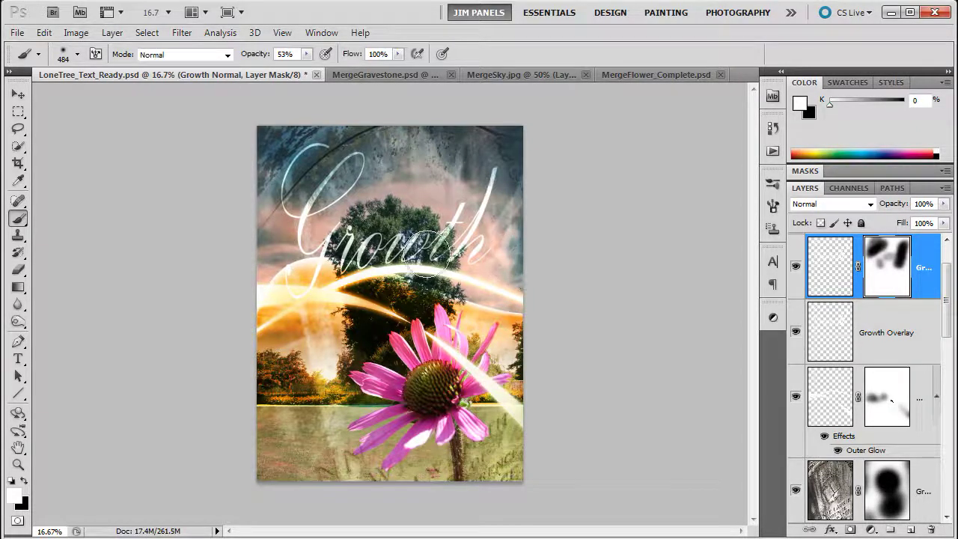
pyautogui.moveTo(471, 264)
pyautogui.mouseDown()
pyautogui.moveTo(438, 253)
pyautogui.moveTo(449, 257)
pyautogui.mouseUp()
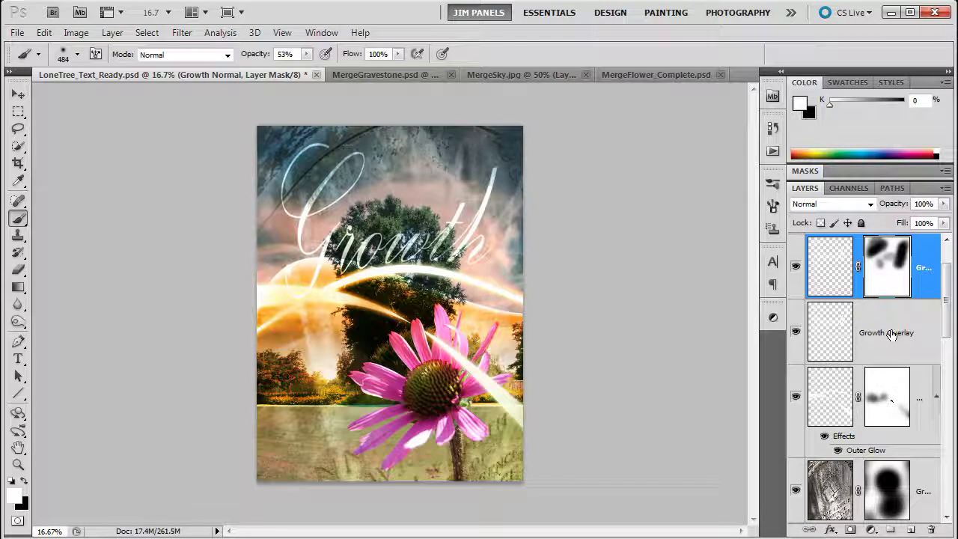
# - Rotate the Growth Normal and Growth Overlay layers together about 2.07° clockwise with Free Transform
pyautogui.keyDown('shift'); pyautogui.click(884, 336); pyautogui.keyUp('shift')
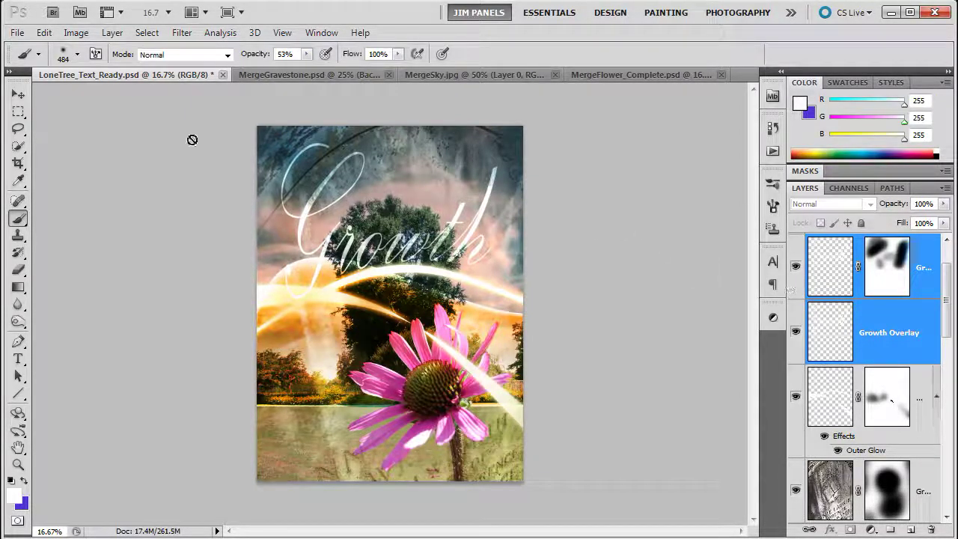
pyautogui.hotkey('ctrl', 't')
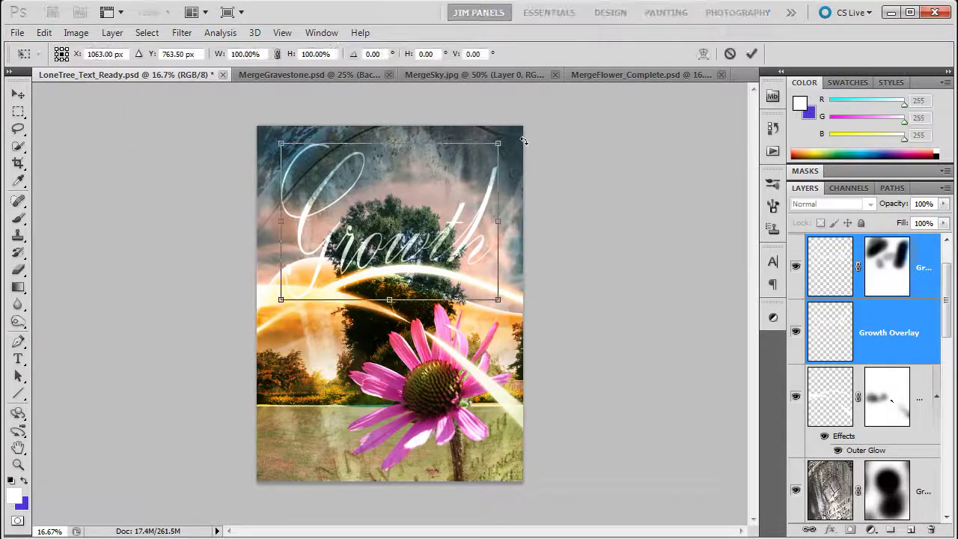
pyautogui.moveTo(509, 131); pyautogui.dragTo(510, 140)
pyautogui.press('Return')
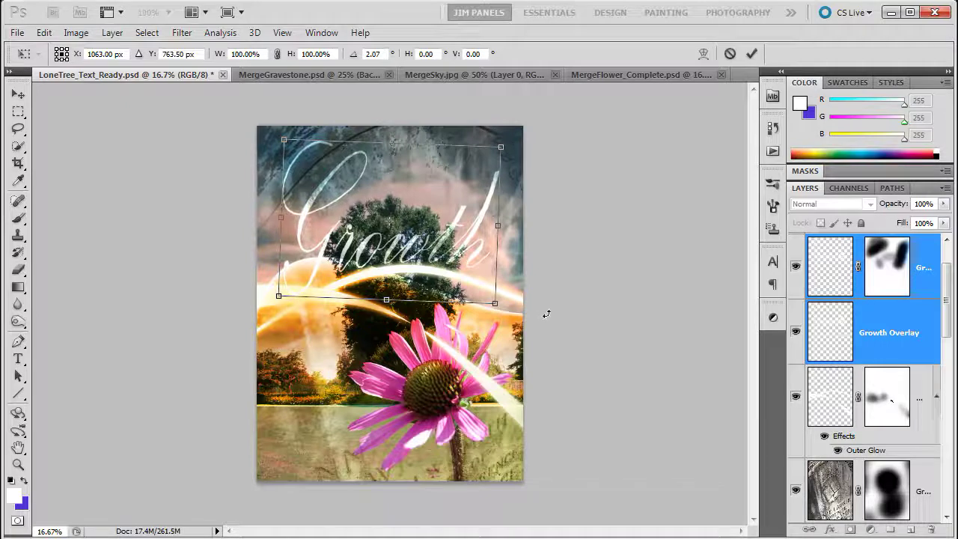
pyautogui.press('b')
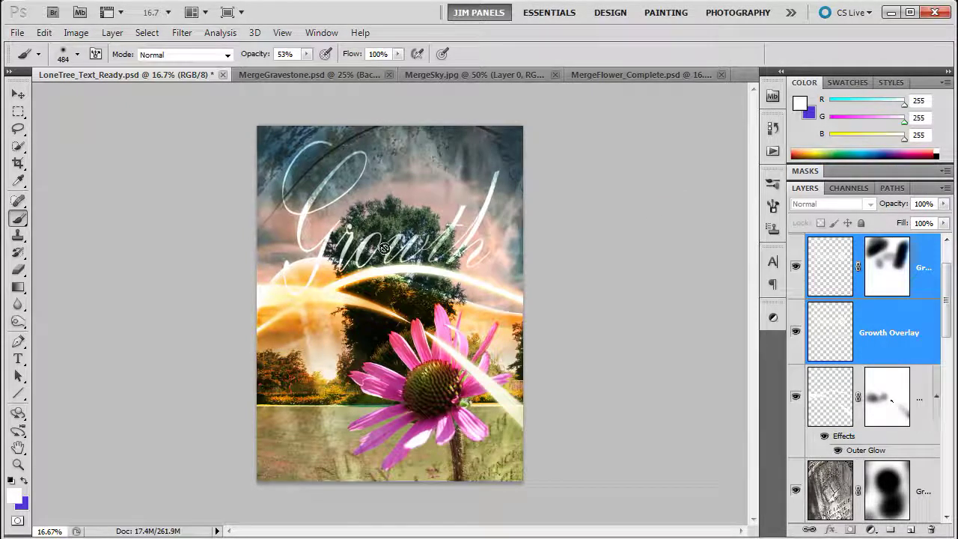